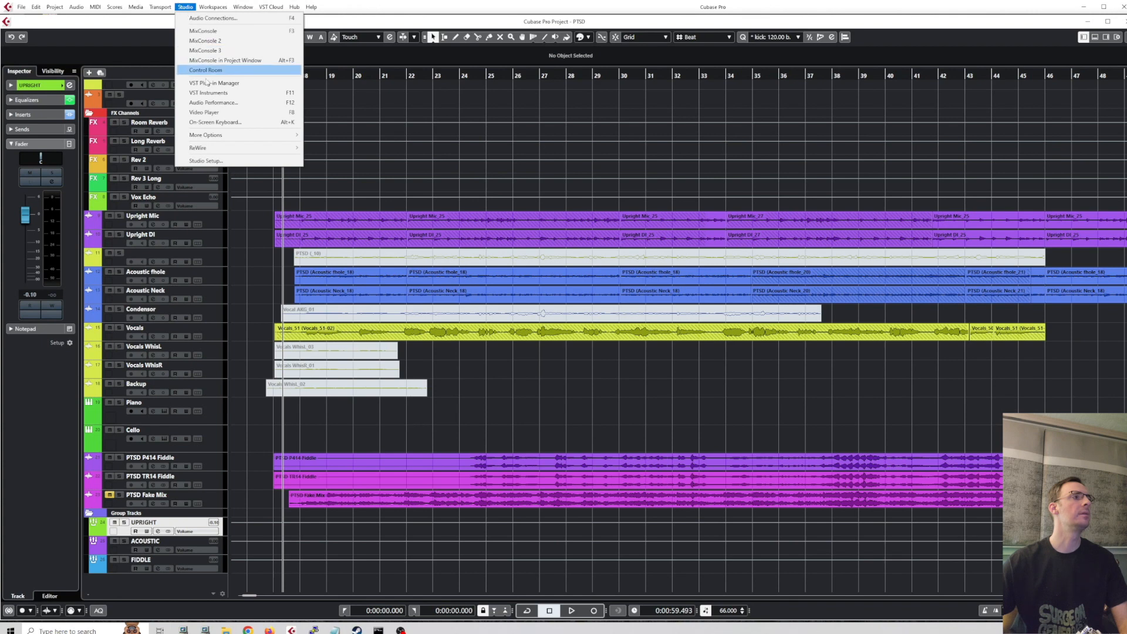
Open Studio Setup and review the ASIO drivers available for the VST Audio System.
left_click(214, 162)
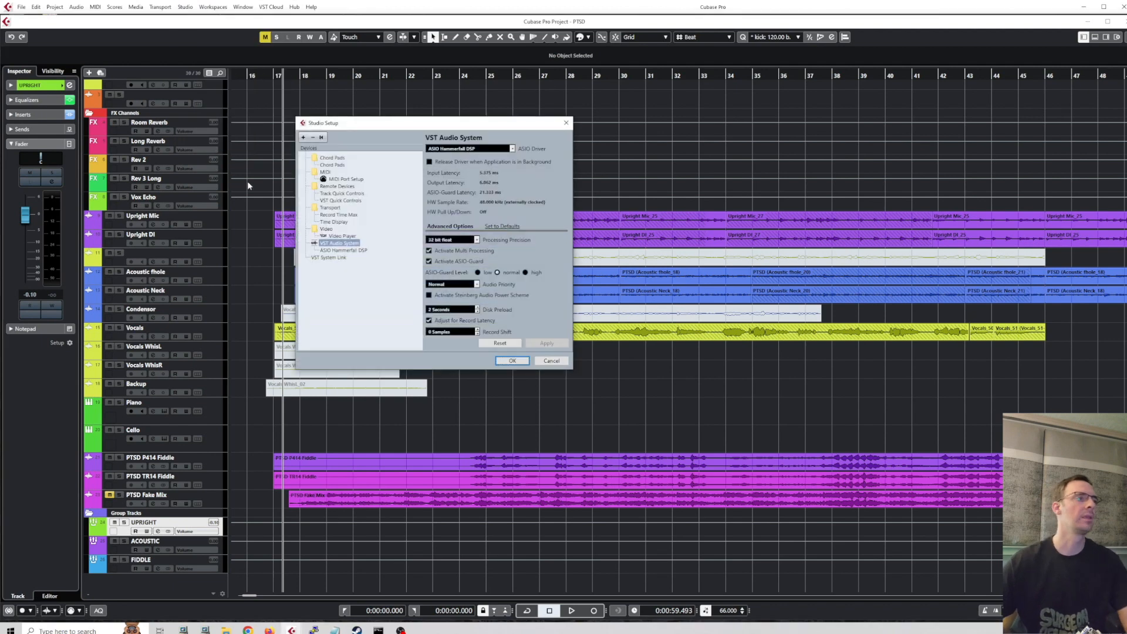
left_click(331, 157)
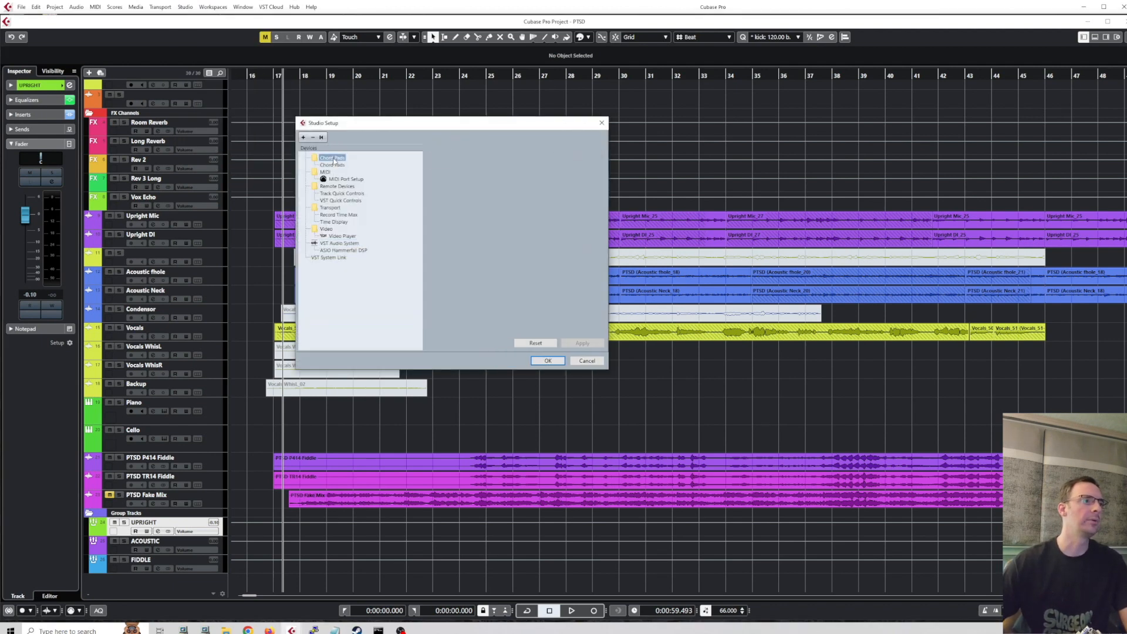
left_click(334, 244)
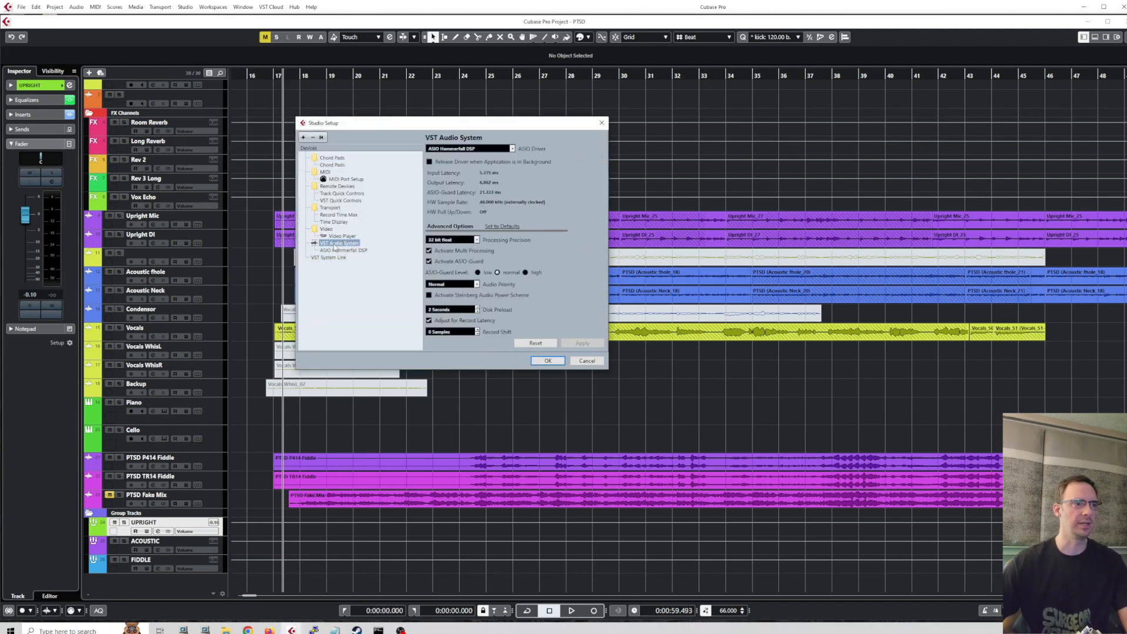
left_click(472, 150)
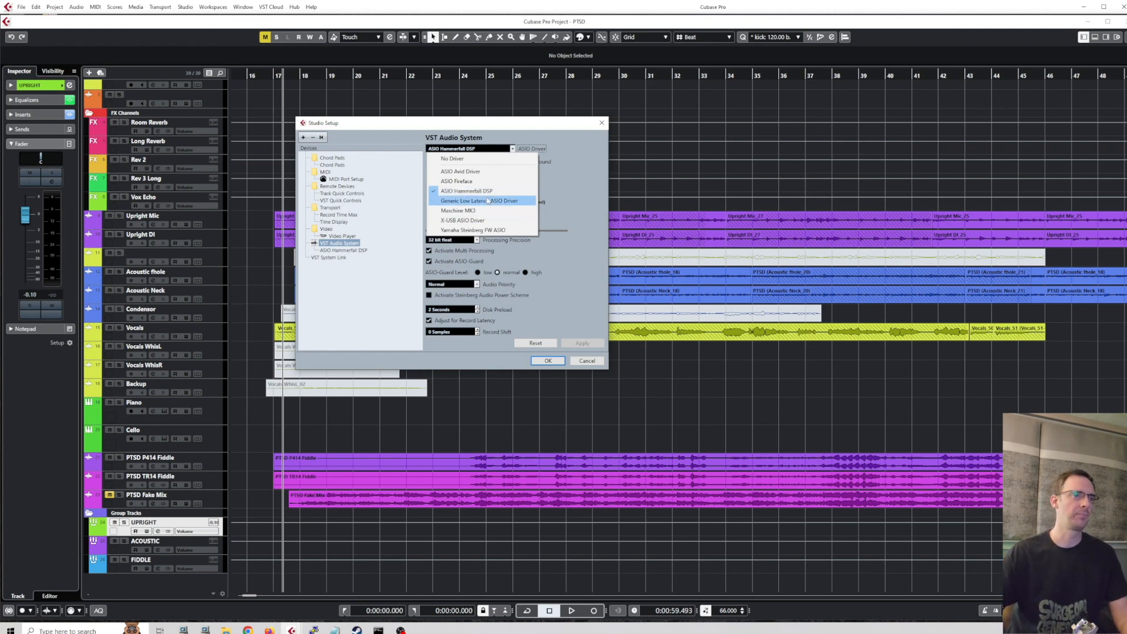
left_click(564, 192)
left_click_drag(551, 130, 568, 131)
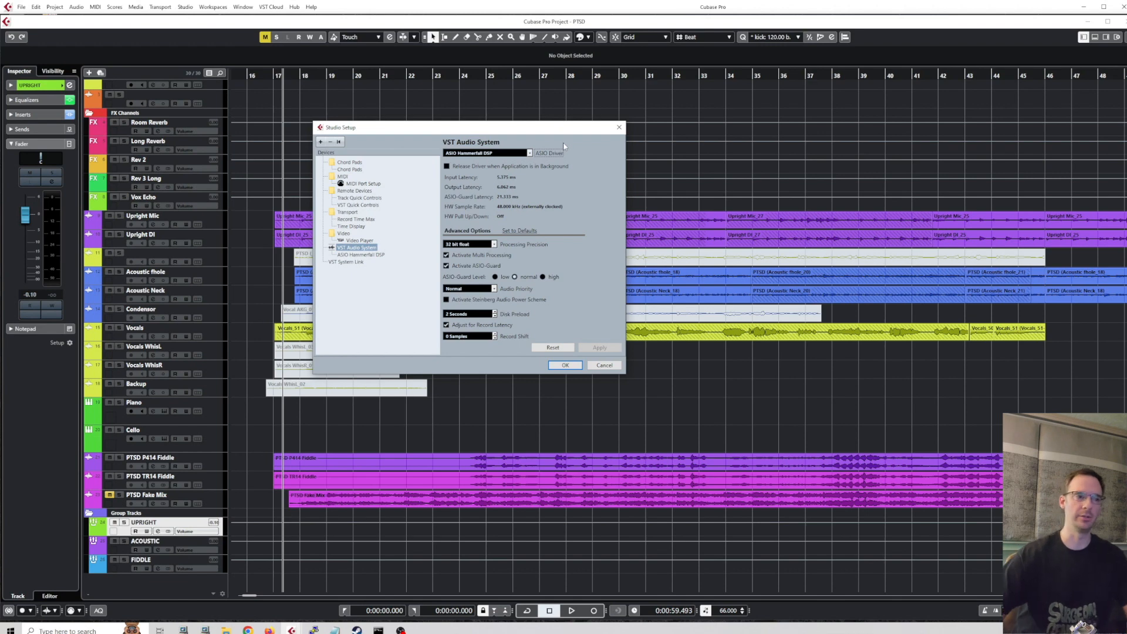
Choose ASIO Hammerfall DSP as the ASIO driver for the VST Audio System and keep that driver.
left_click(530, 154)
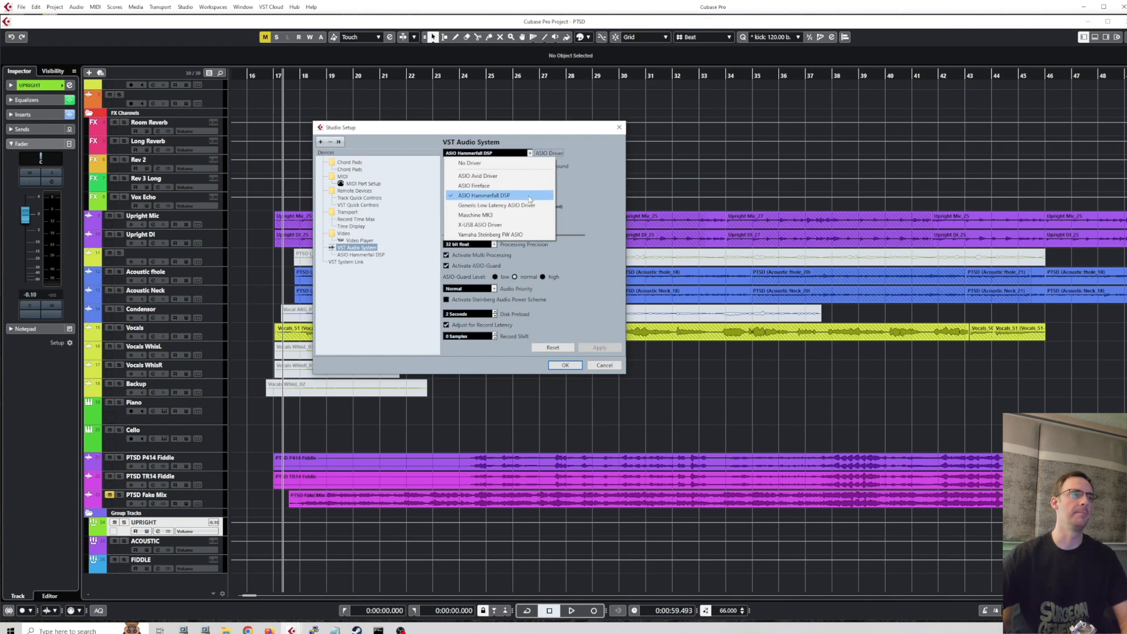
left_click(562, 189)
left_click(528, 153)
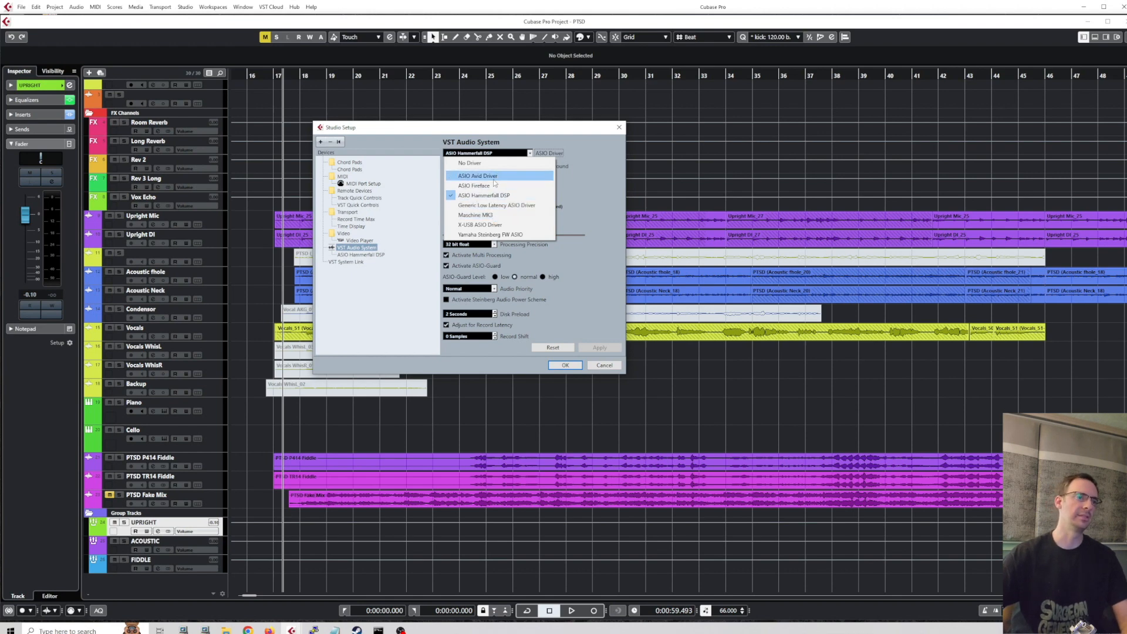
left_click(492, 197)
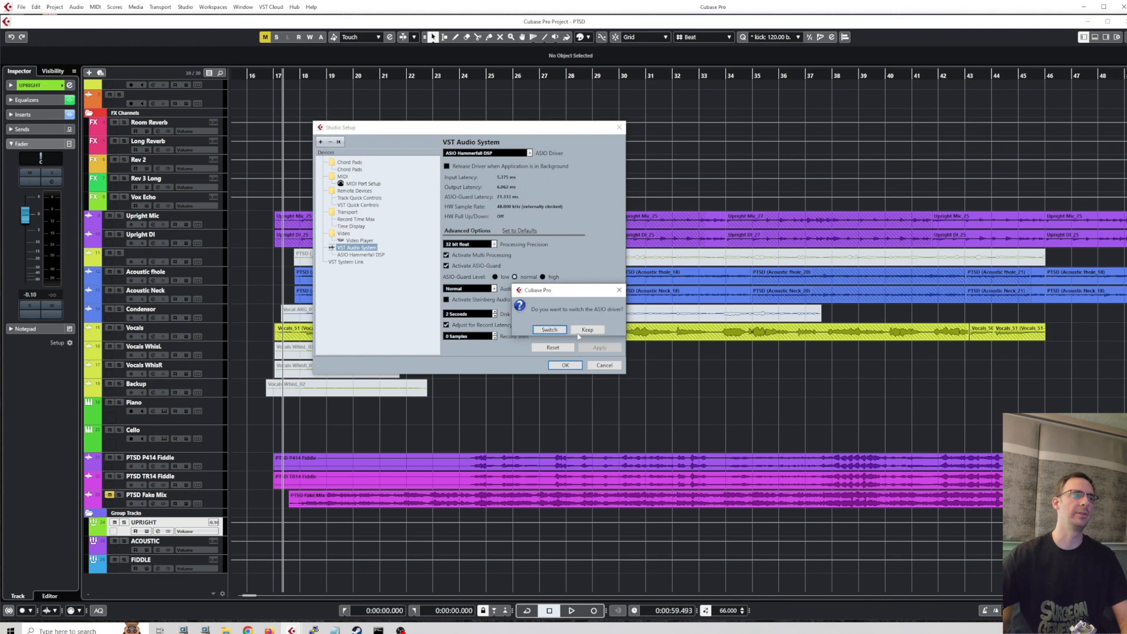
left_click(582, 329)
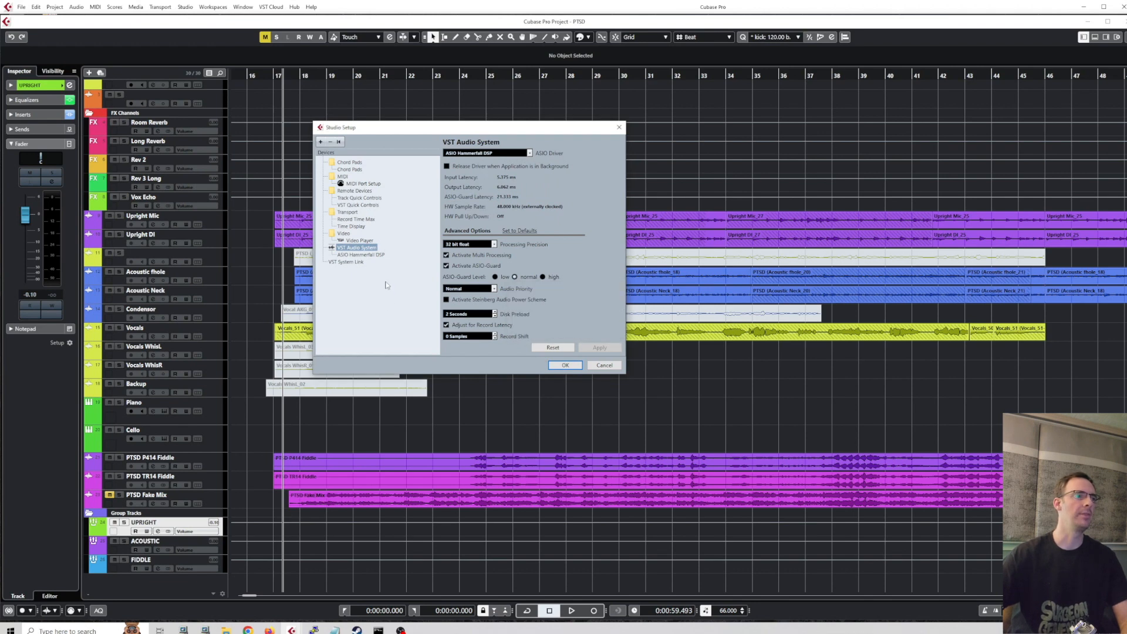
Examine the input and output ports of the ASIO Hammerfall DSP device, including their visibility and state, and accept the Studio Setup.
left_click(365, 254)
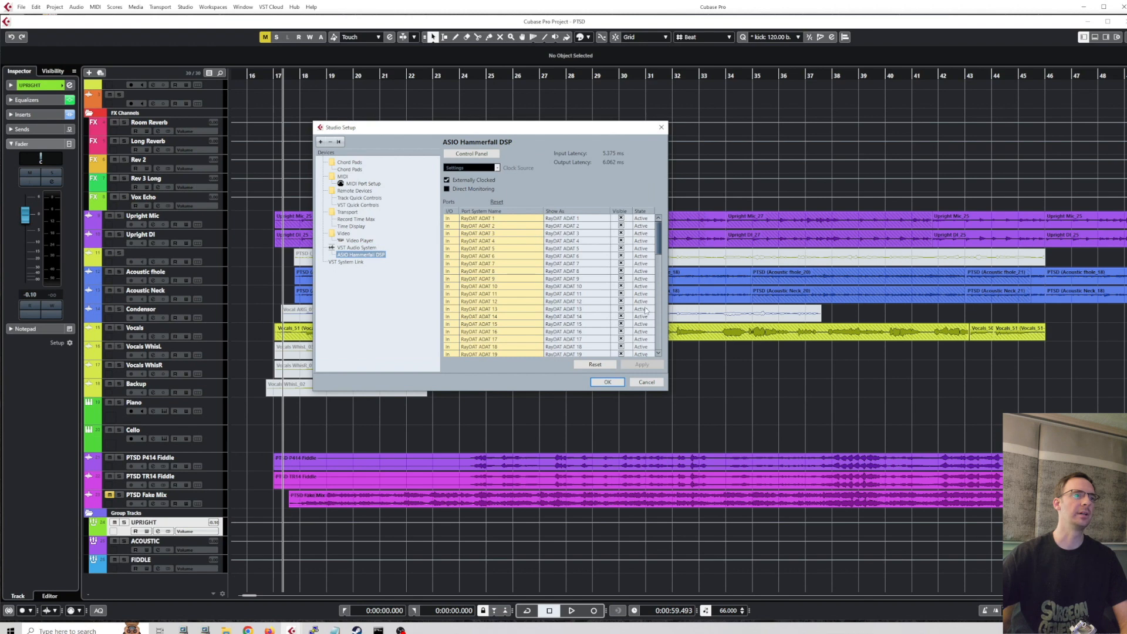
mouse_move(658, 243)
left_mouse_down()
mouse_move(658, 267)
mouse_move(660, 228)
left_mouse_up()
left_click(620, 218)
left_click(587, 330)
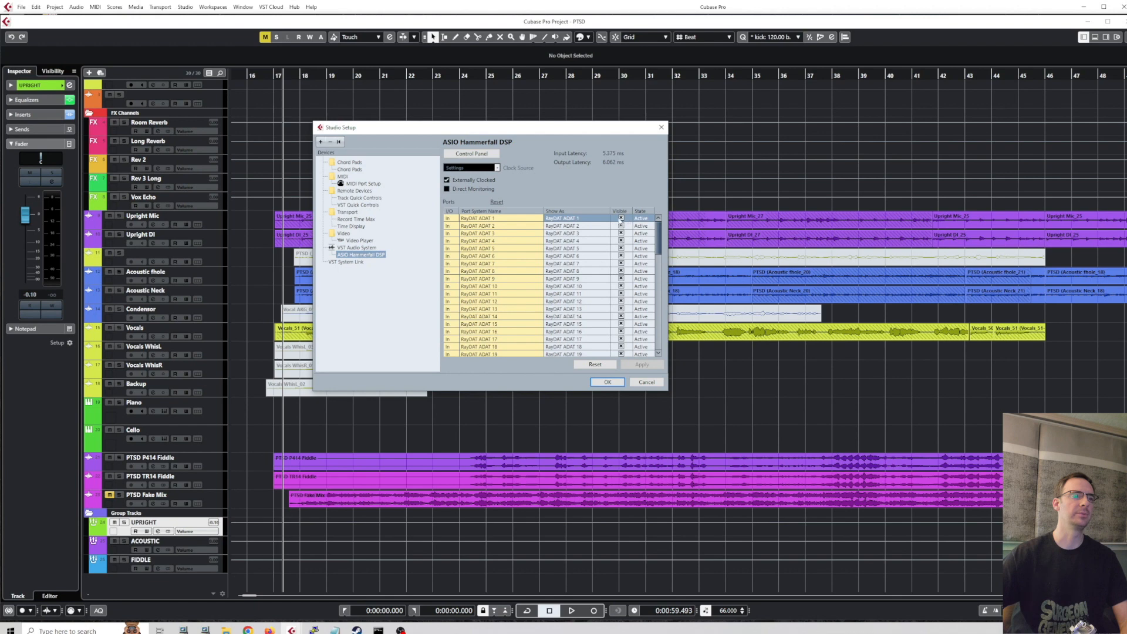
left_click_drag(658, 233, 658, 332)
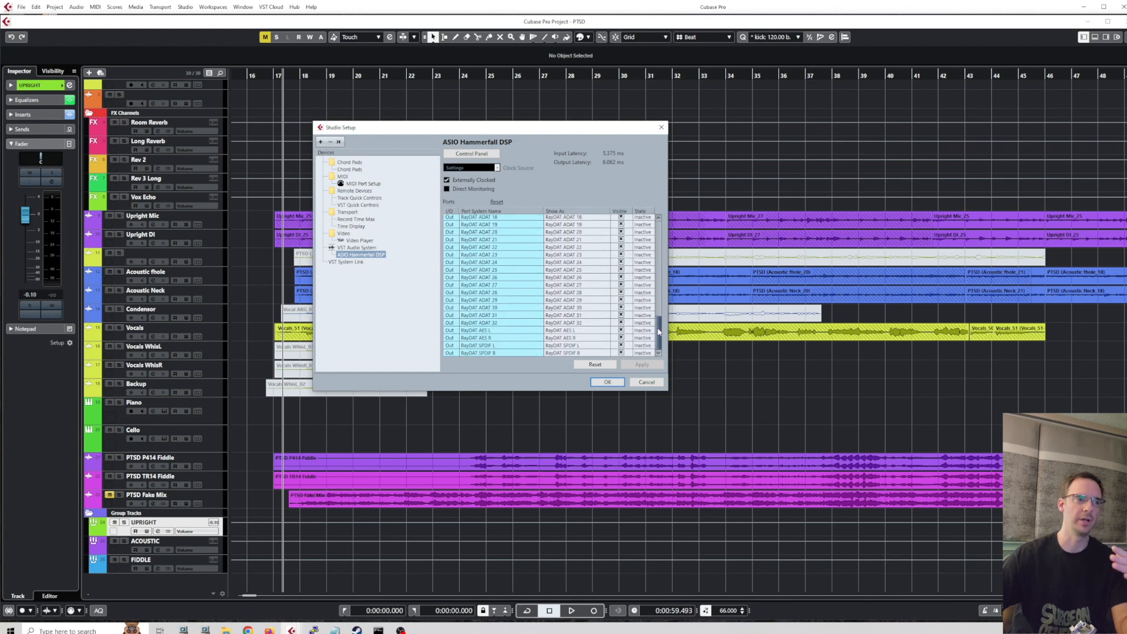
left_click_drag(658, 331, 661, 260)
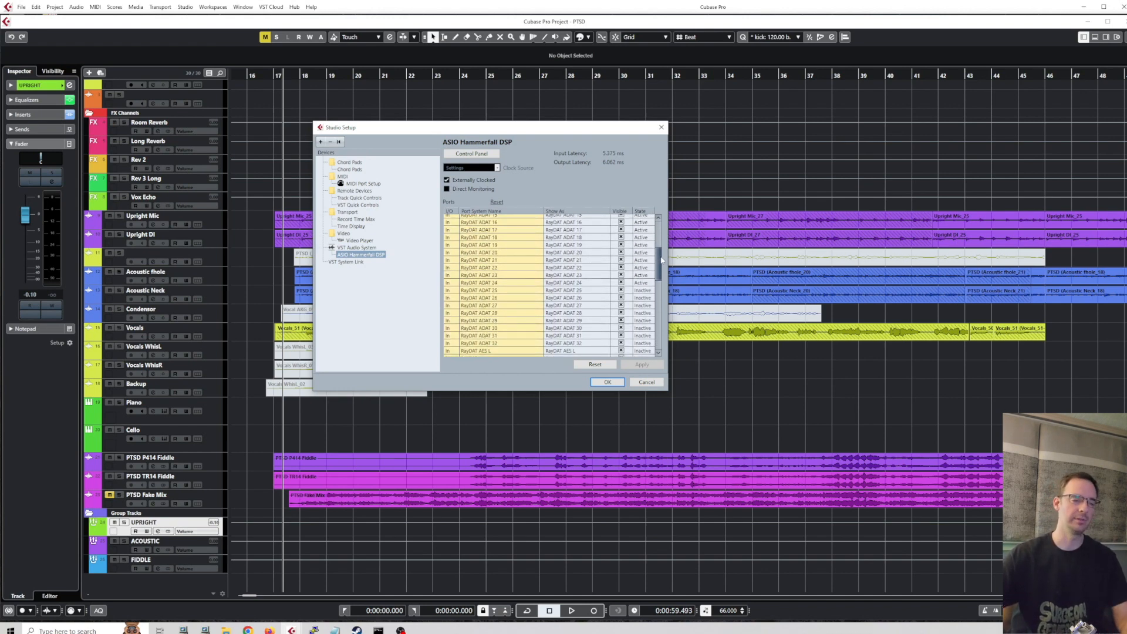
left_click_drag(662, 260, 663, 233)
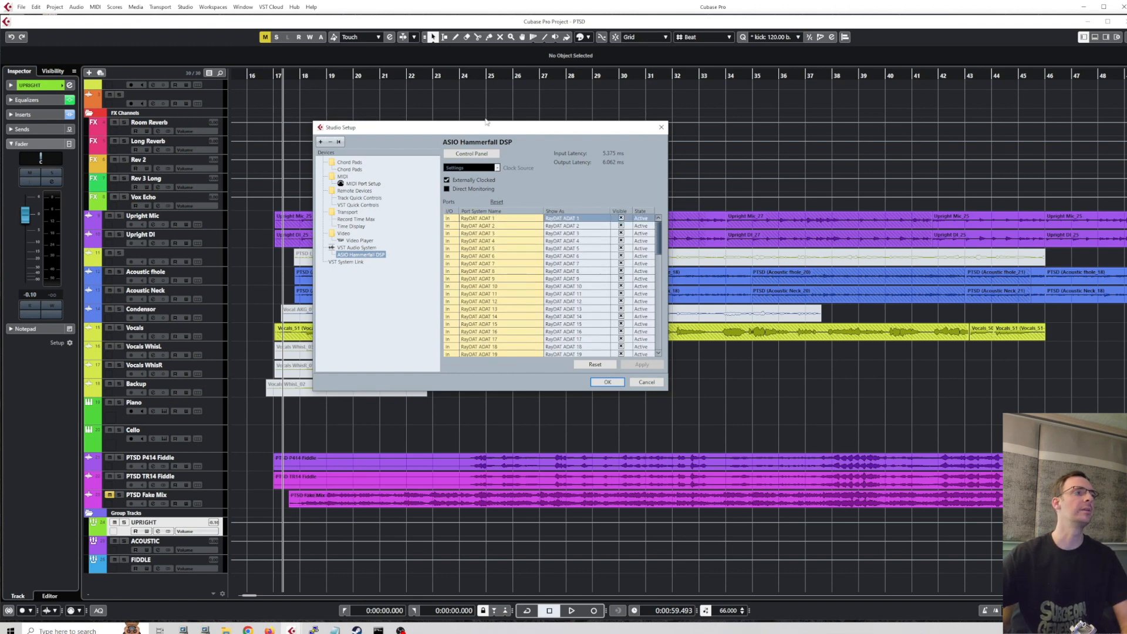
left_click(609, 382)
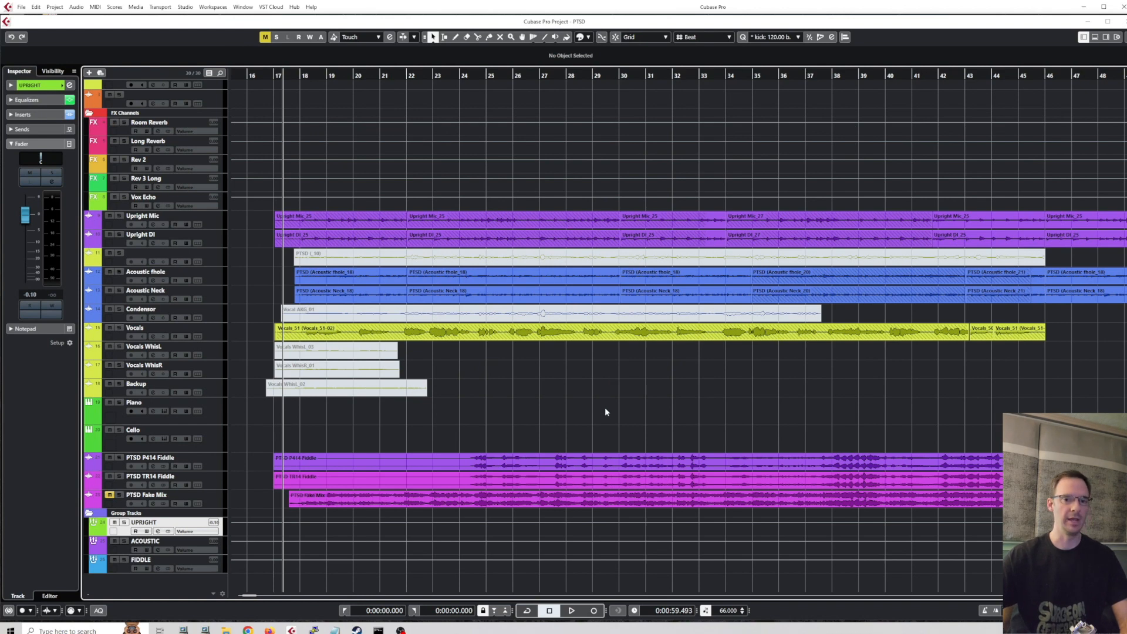
Open the input Audio Connections and check which device ports can be assigned to the Mono In 3 bus.
key("F4")
left_click_drag(607, 133, 515, 123)
left_click(388, 139)
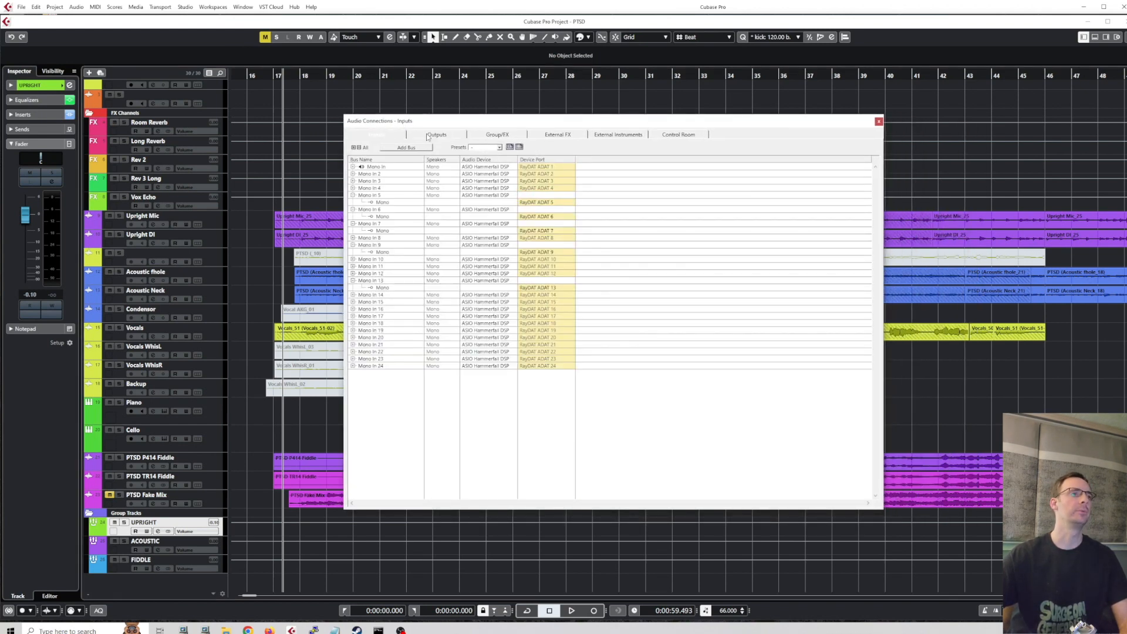
left_click(353, 180)
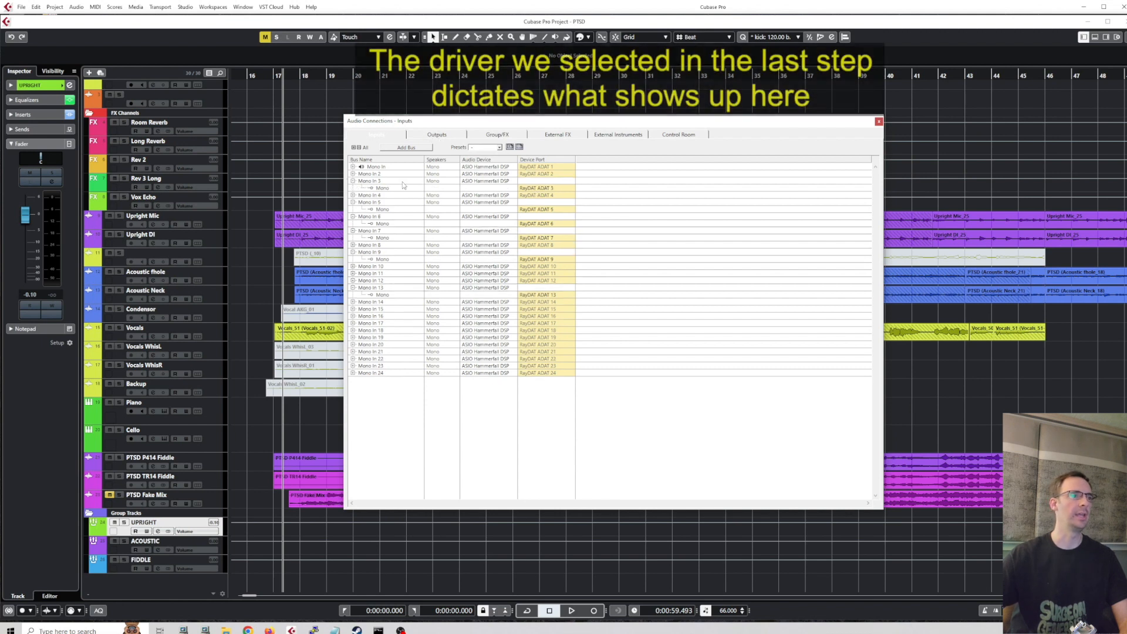
left_click(540, 189)
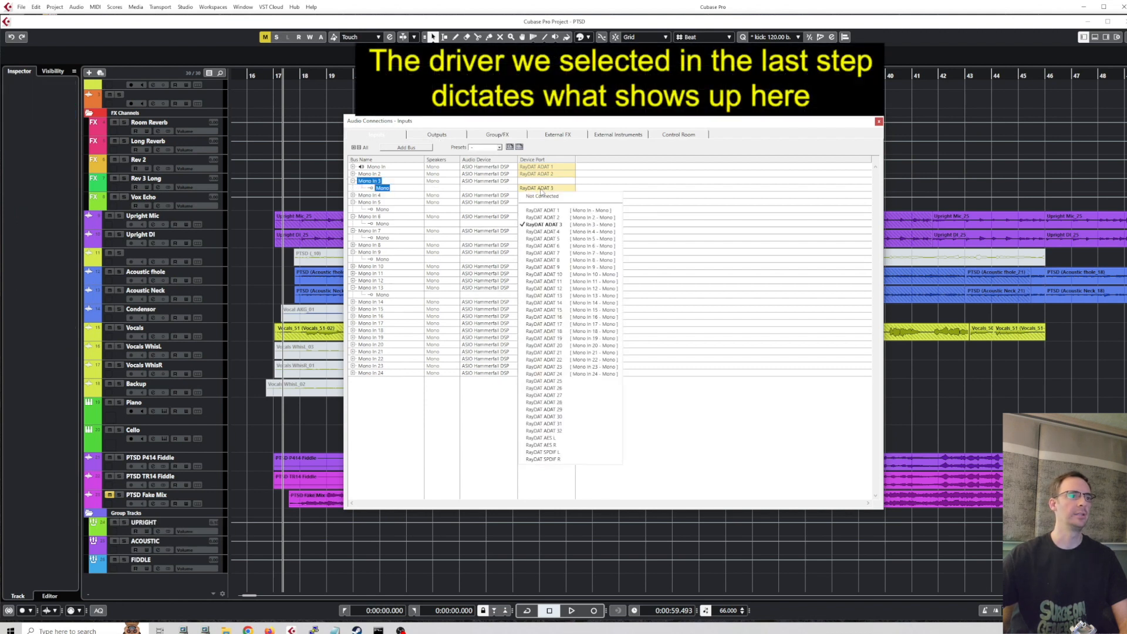
left_click(404, 418)
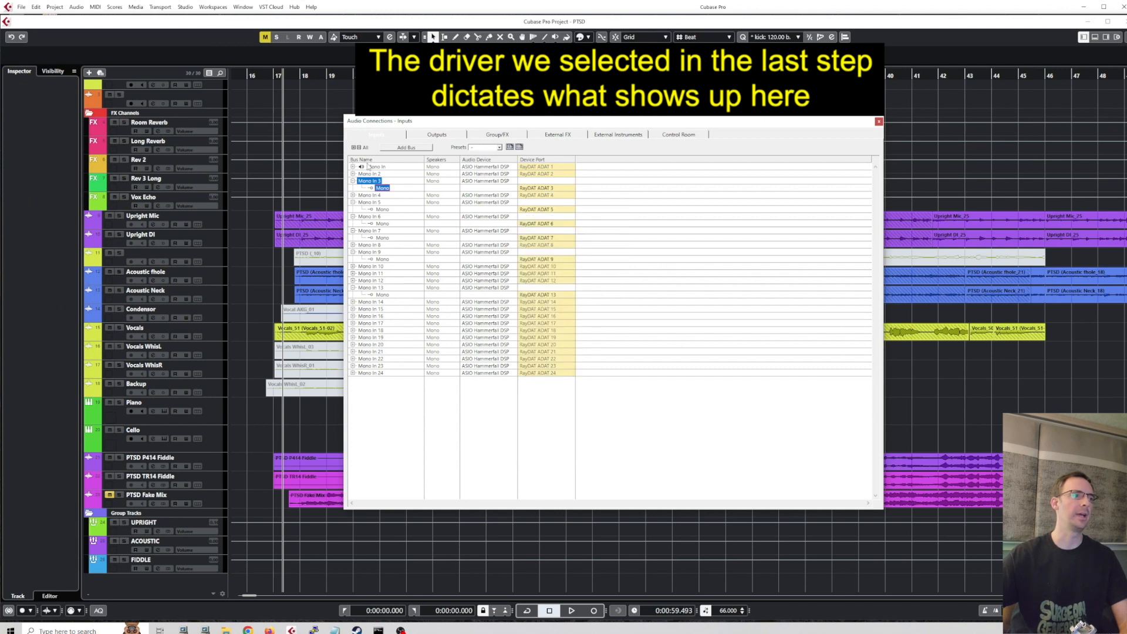
Expand the Mono In 24, Mono In, Mono In 2 and Mono In 4 buses to check their device ports, and close Audio Connections.
left_click(354, 373)
left_click(367, 373)
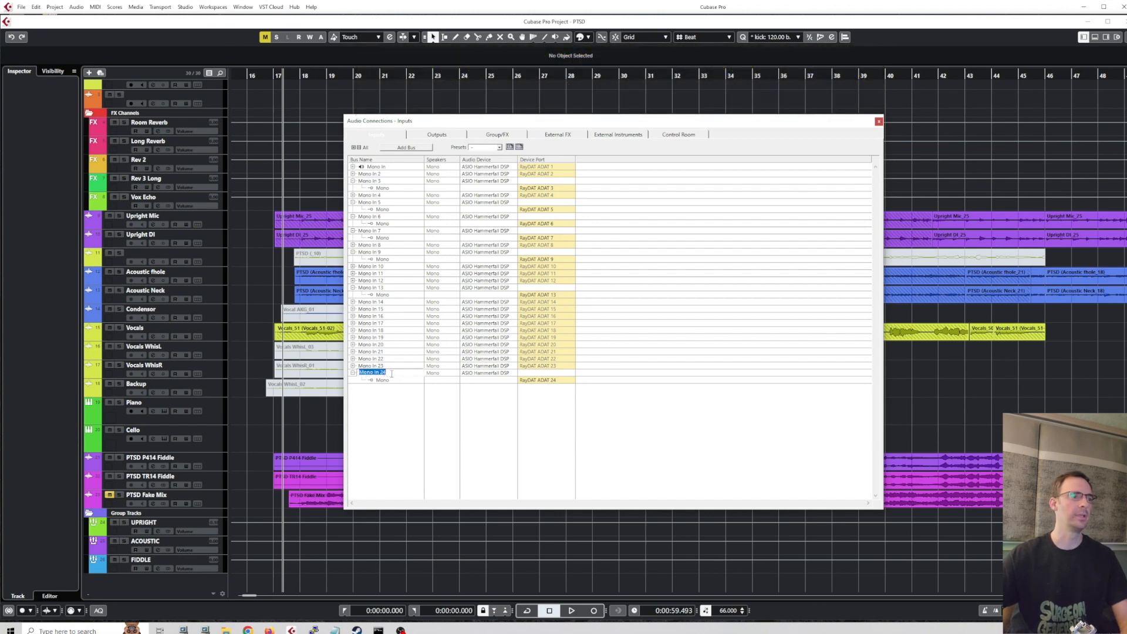
left_click(374, 395)
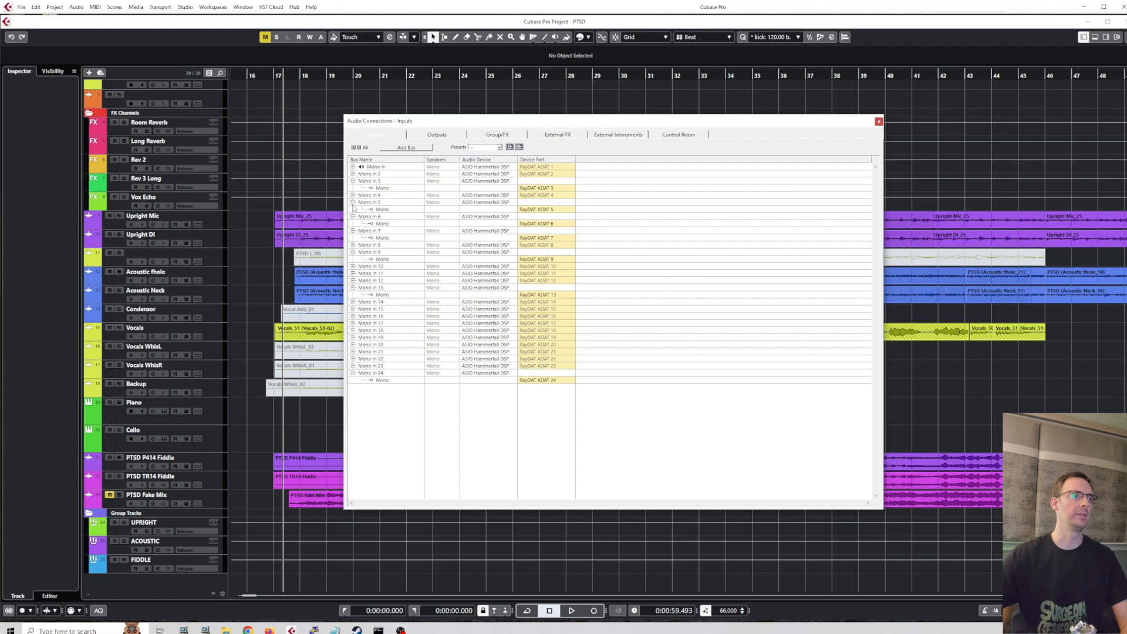
left_click(352, 167)
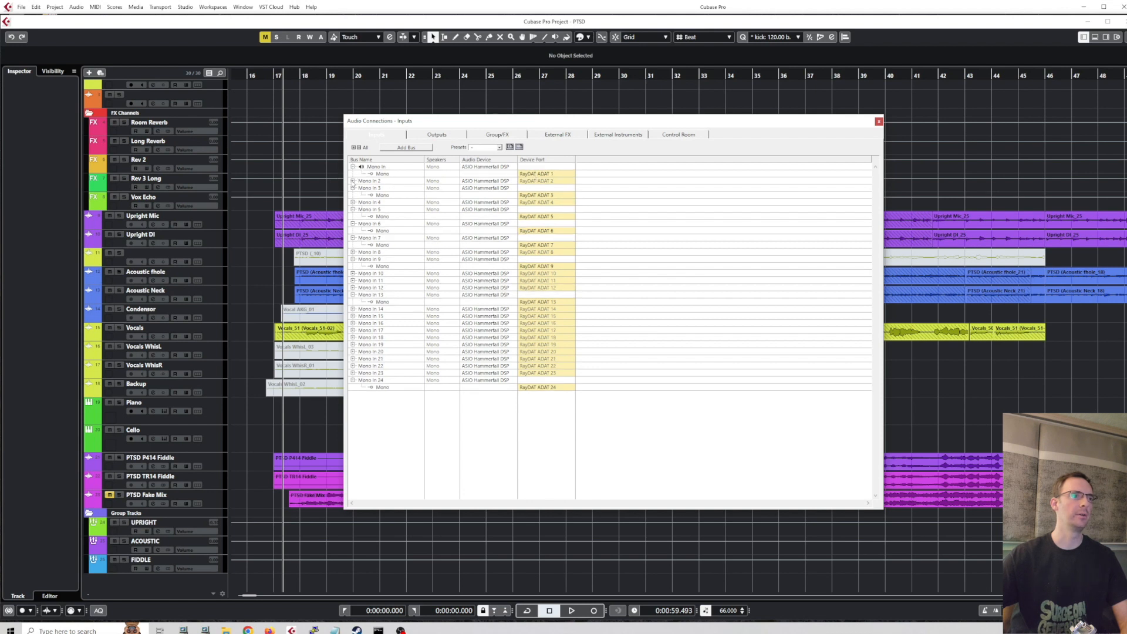
left_click(352, 181)
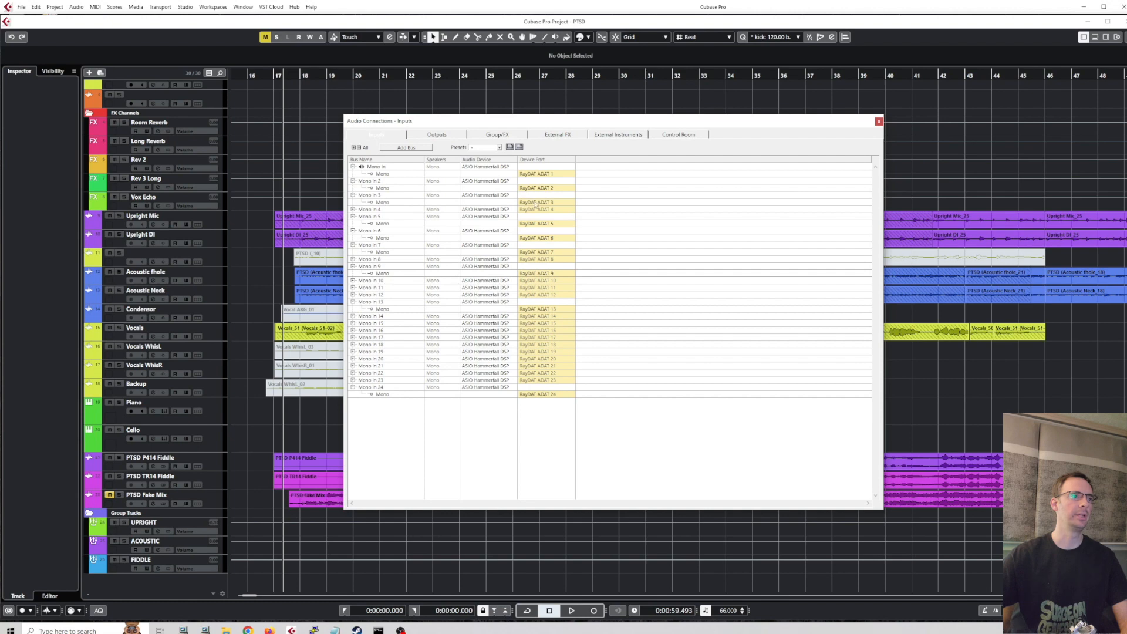
left_click(352, 210)
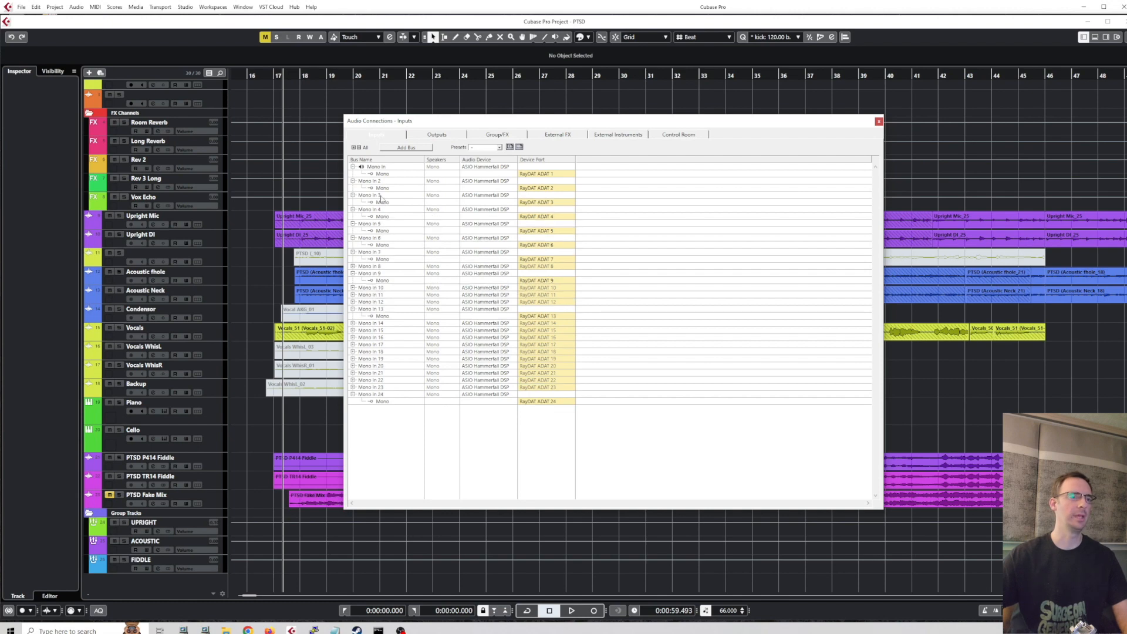
left_click(878, 122)
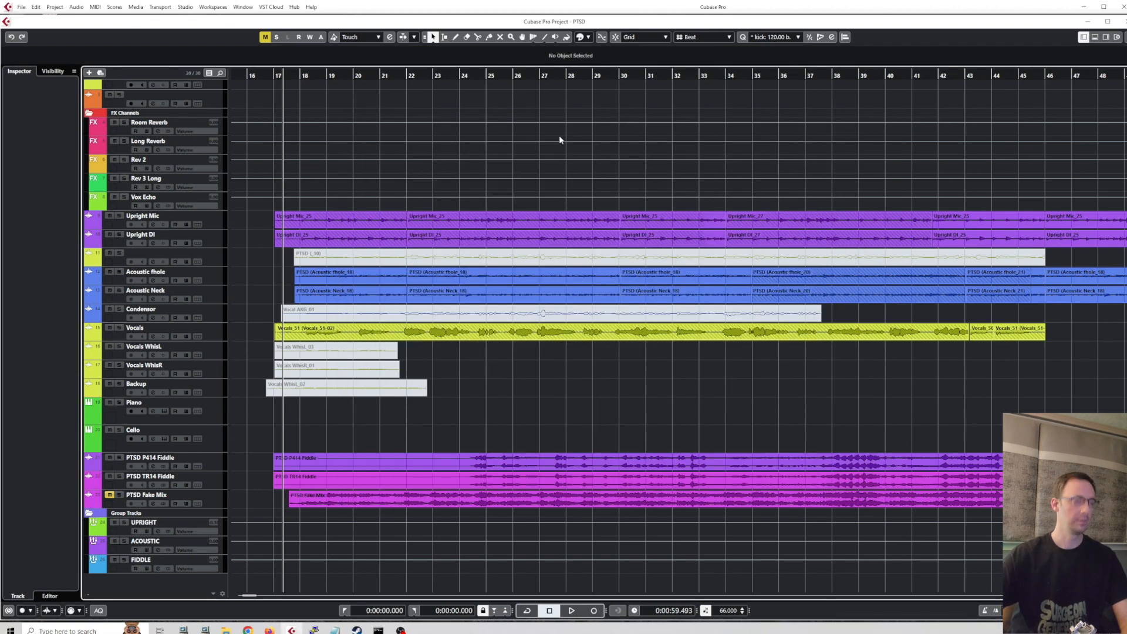
Reopen Audio Connections to check the device ports of the output buses, expanding Stereo Out 2, and close it.
key("F4")
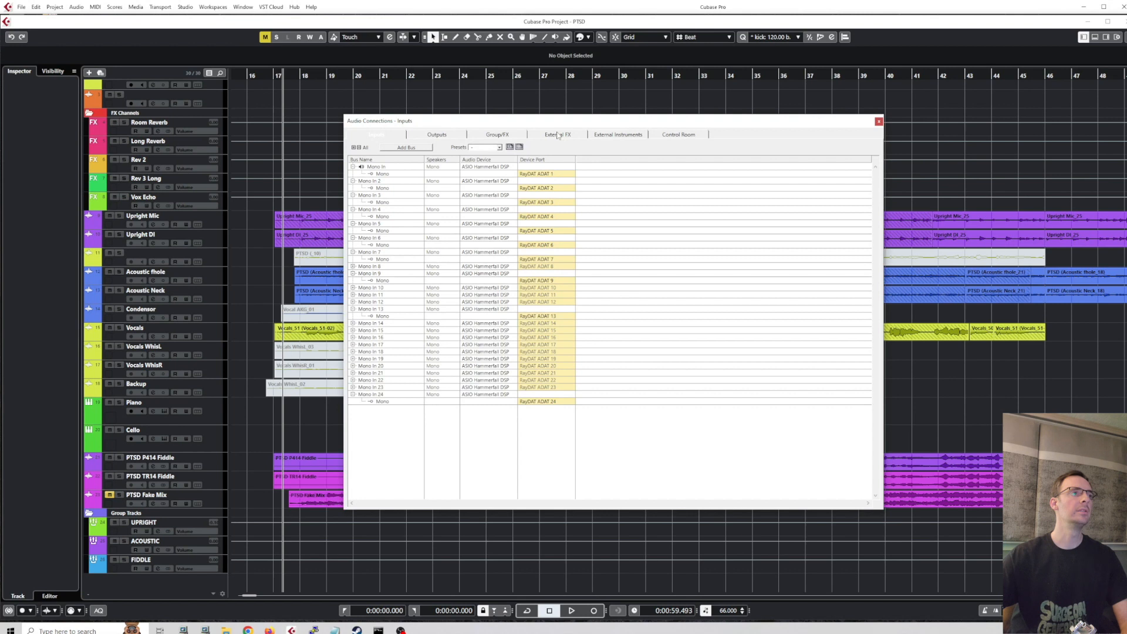
left_click(430, 136)
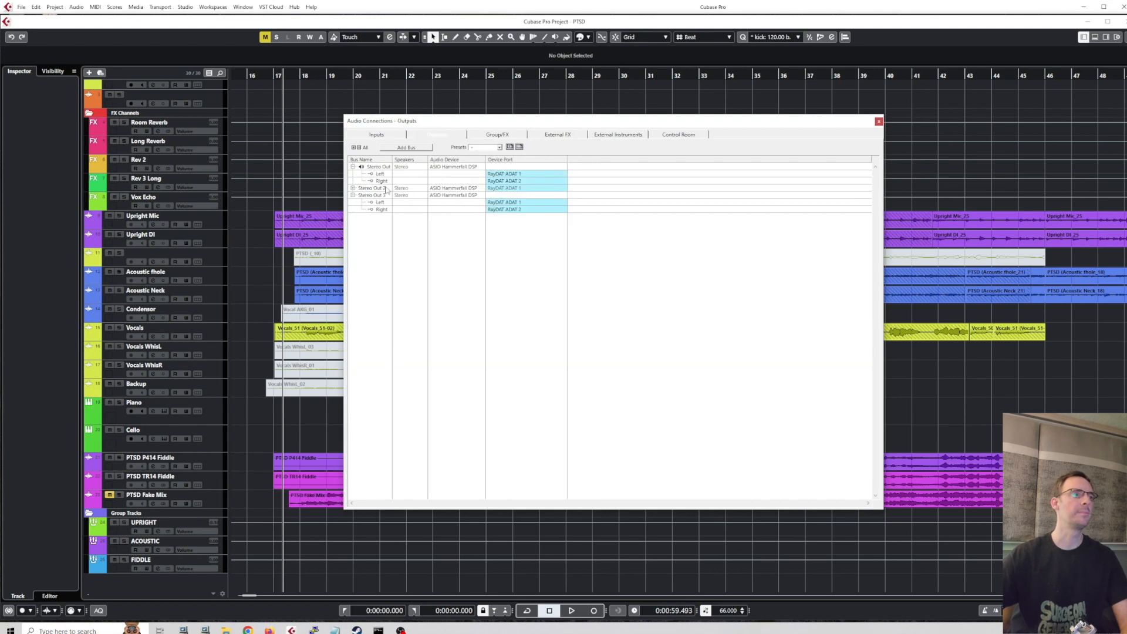
double_click(376, 168)
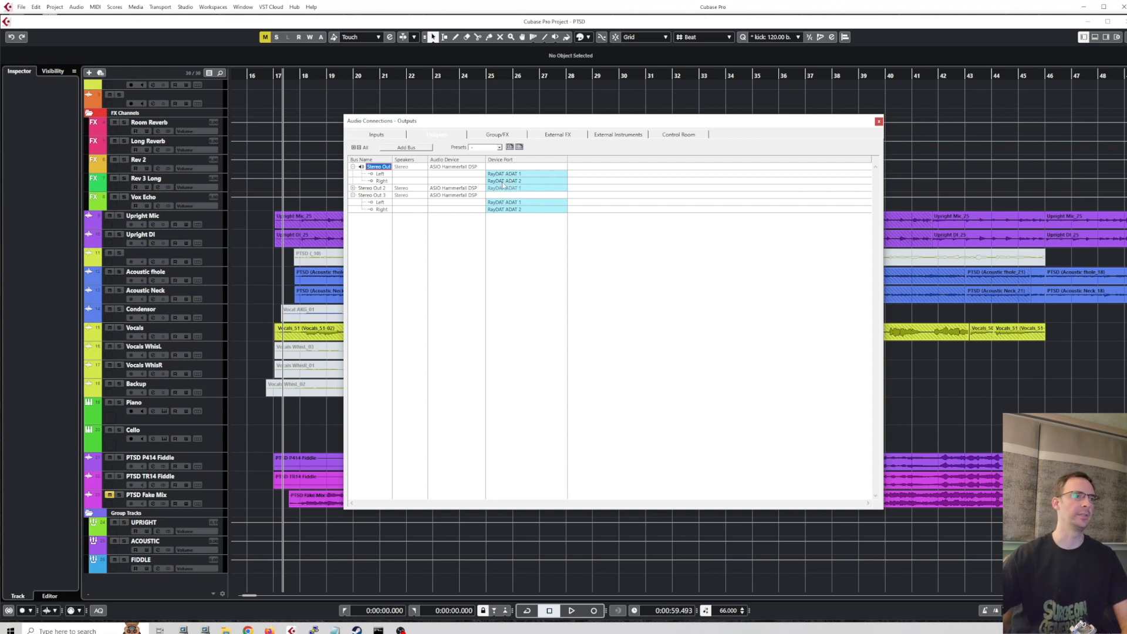
left_click(353, 188)
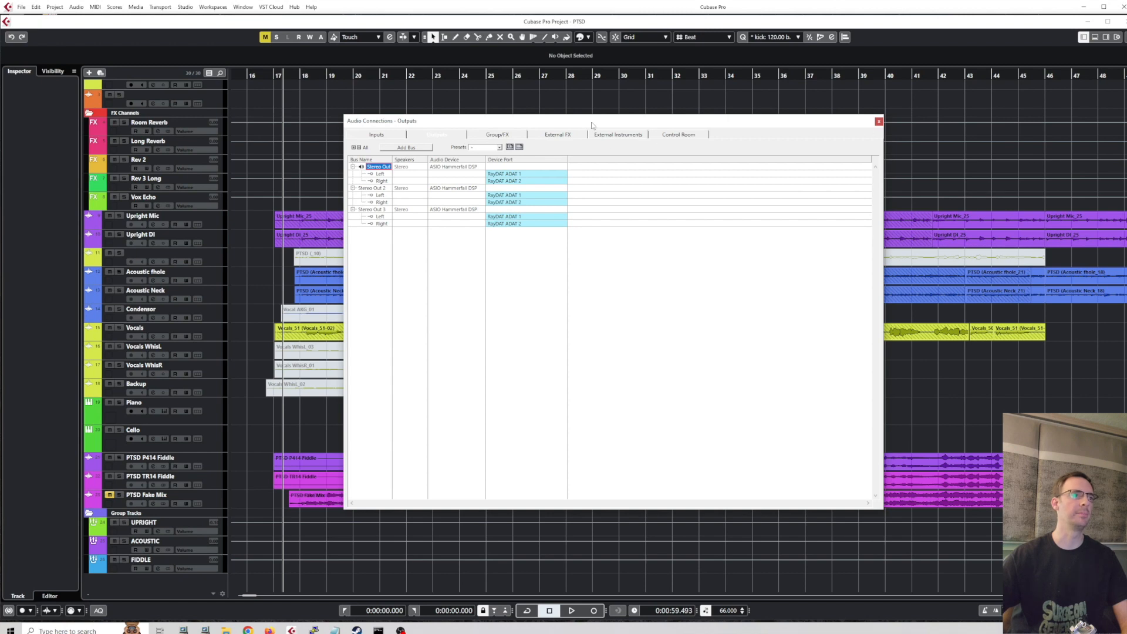
left_click(879, 122)
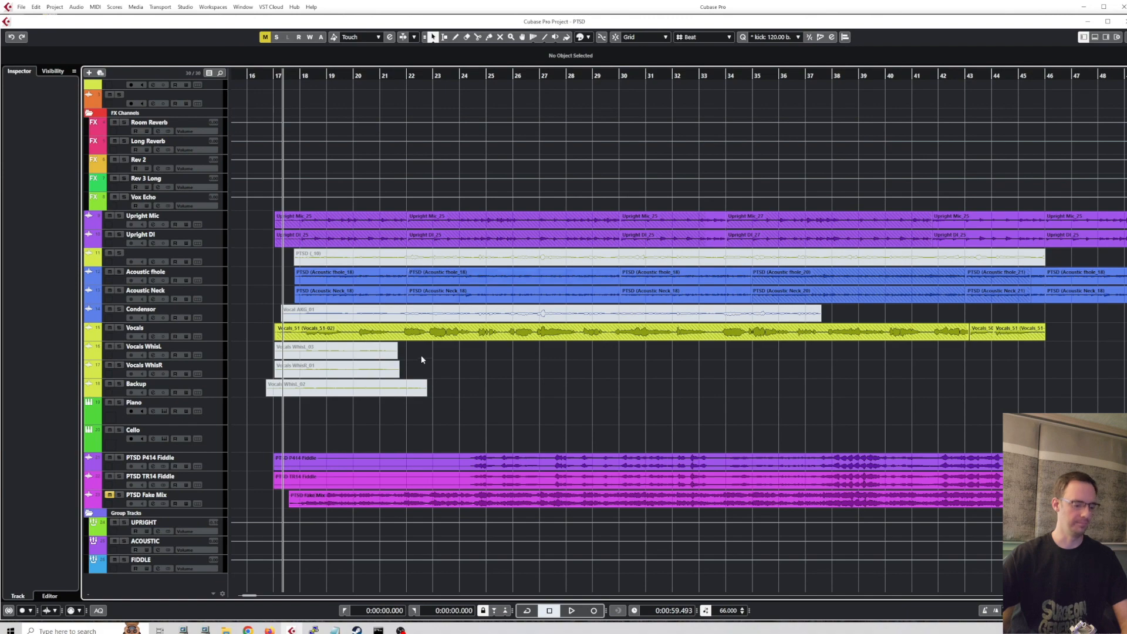
Select the Upright Mic track and show its basic track settings to review the input buses available for its input routing.
scroll(349, 428, "right", 2)
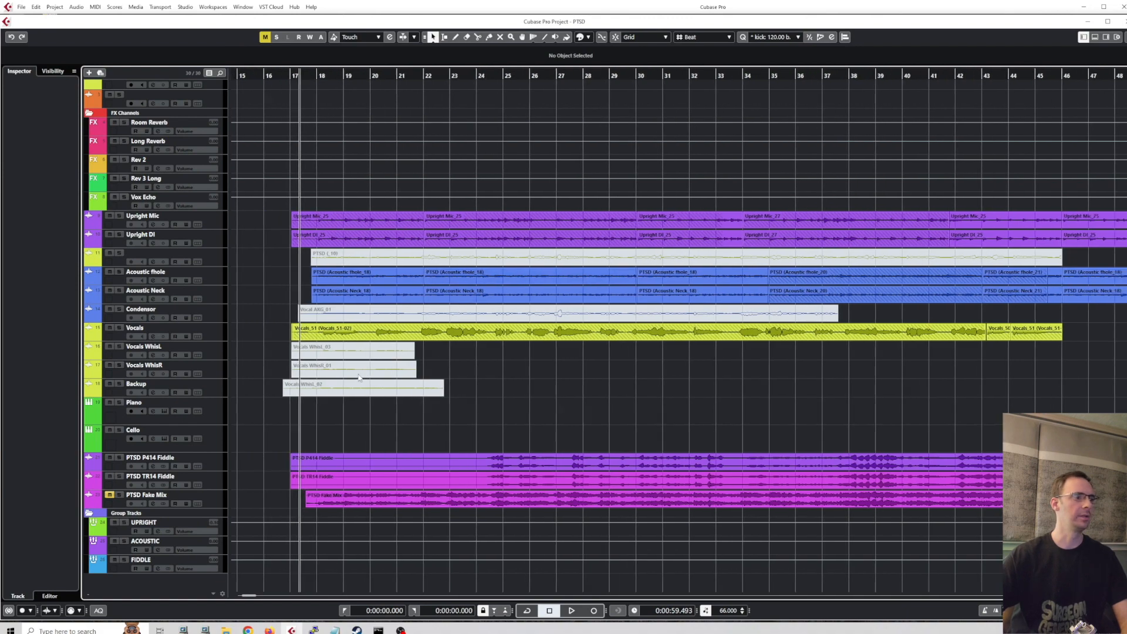
scroll(336, 387, "up", 2)
scroll(334, 382, "down", 2)
scroll(293, 305, "left", 6)
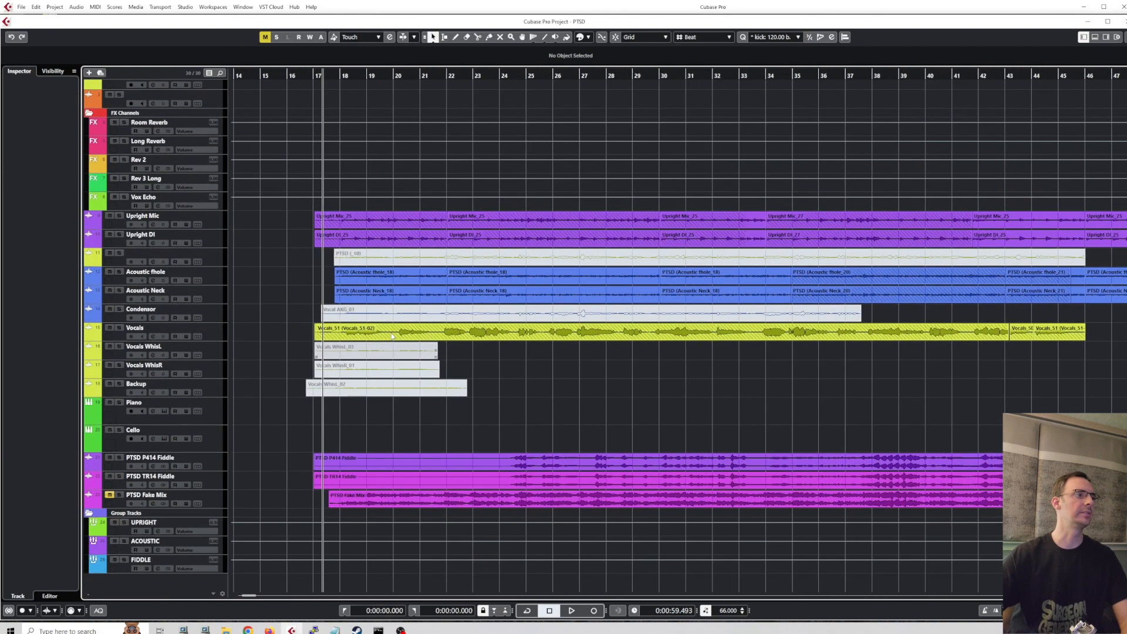
left_click(212, 224)
left_click(41, 85)
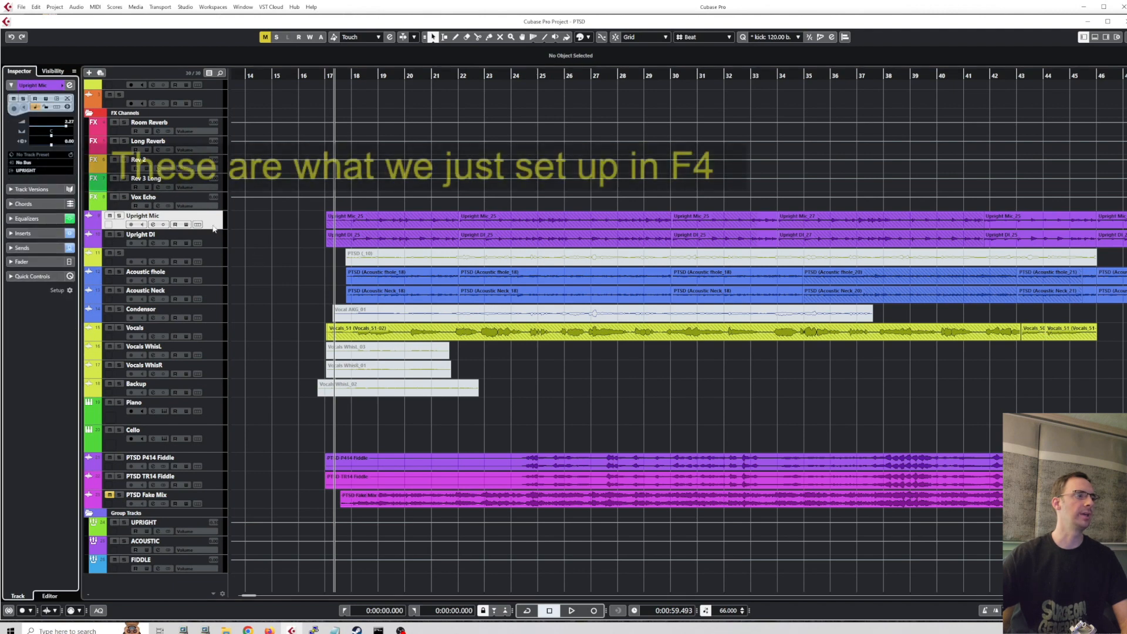
left_click(29, 163)
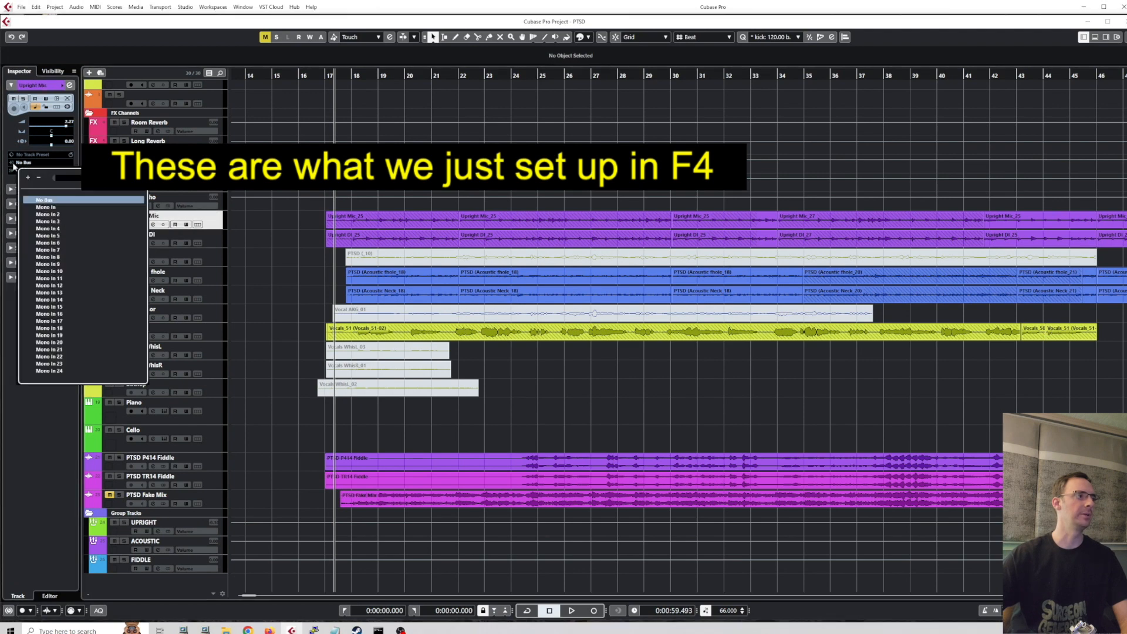
left_click(4, 168)
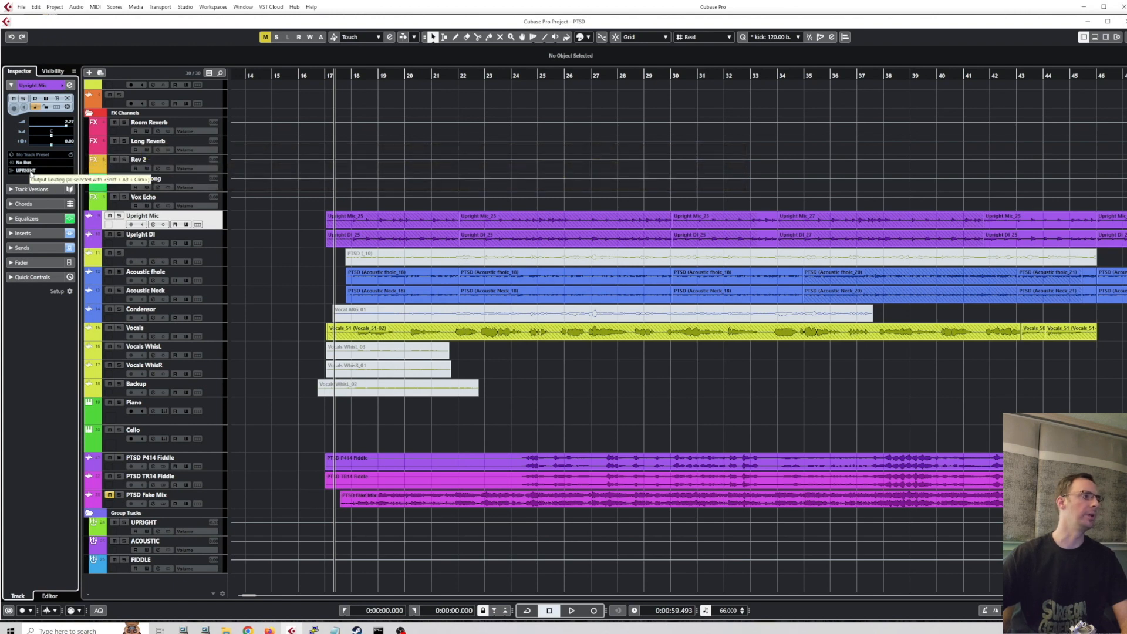
Review the output buses, groups and FX channels available for the Upright Mic track's output routing.
left_click(31, 170)
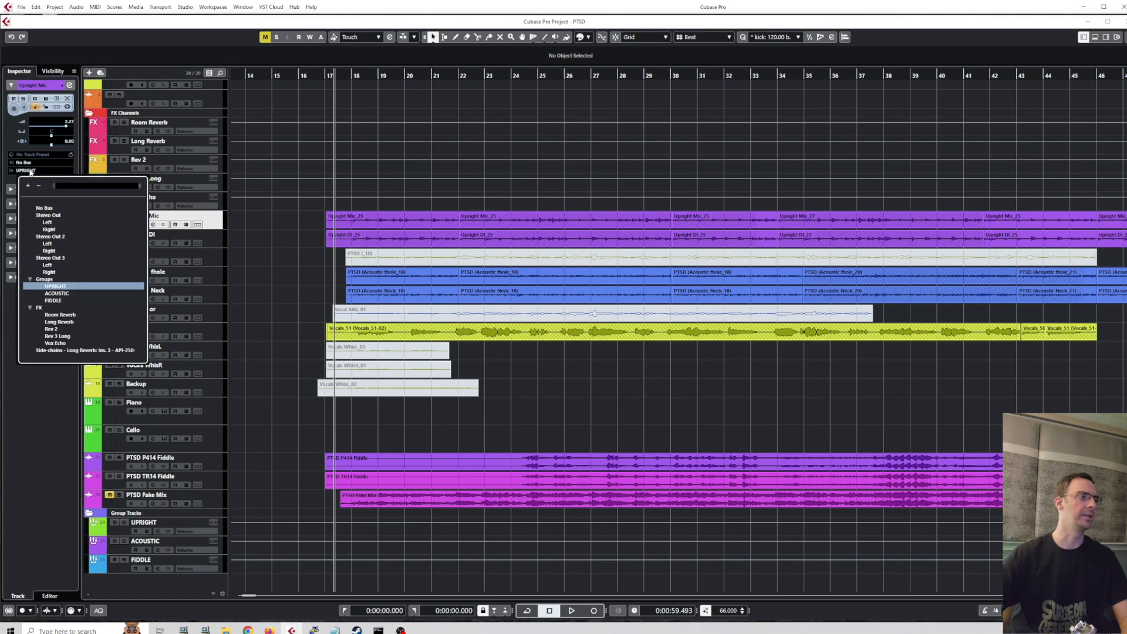
left_click(239, 337)
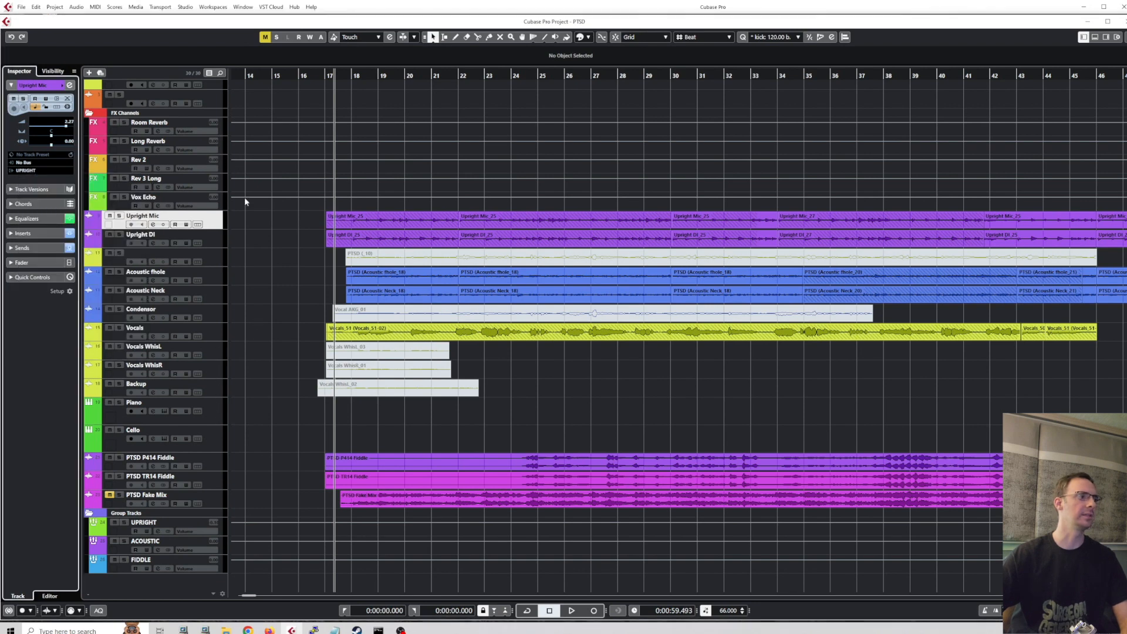
Set the Backup track's input routing to Mono In and review the destinations available for its output routing.
left_click(213, 414)
left_click(215, 395)
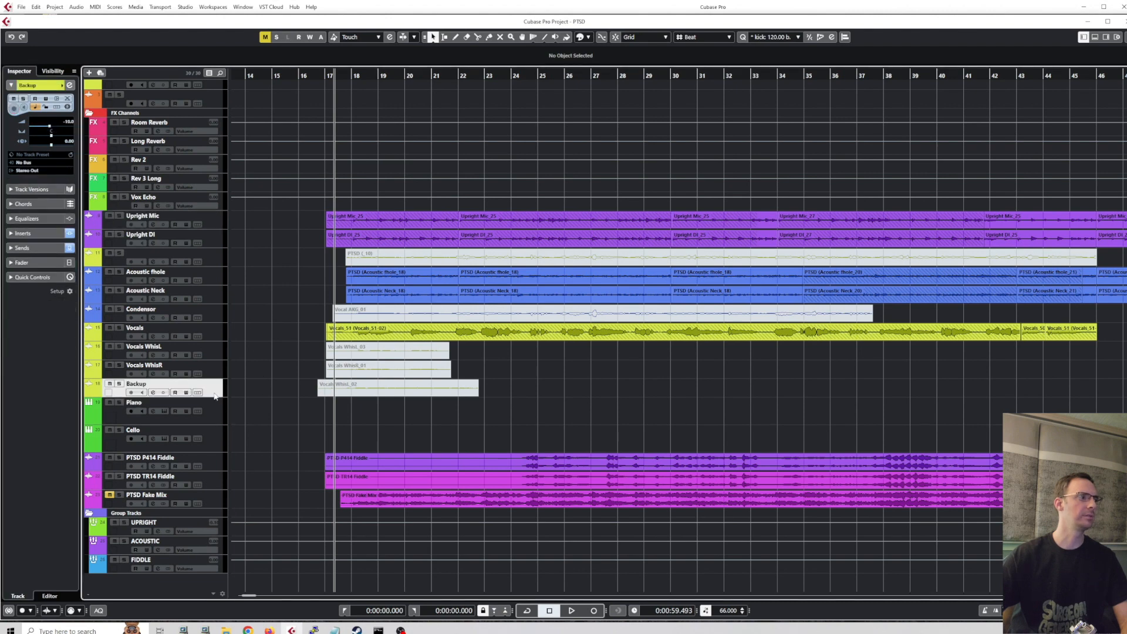
left_click(27, 165)
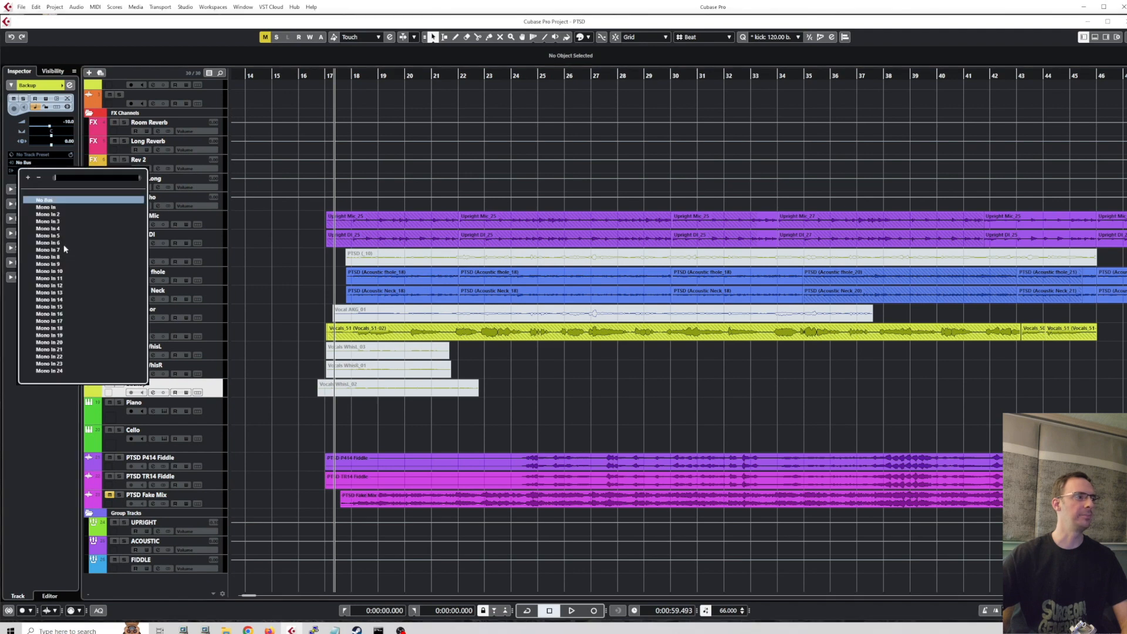
left_click(58, 208)
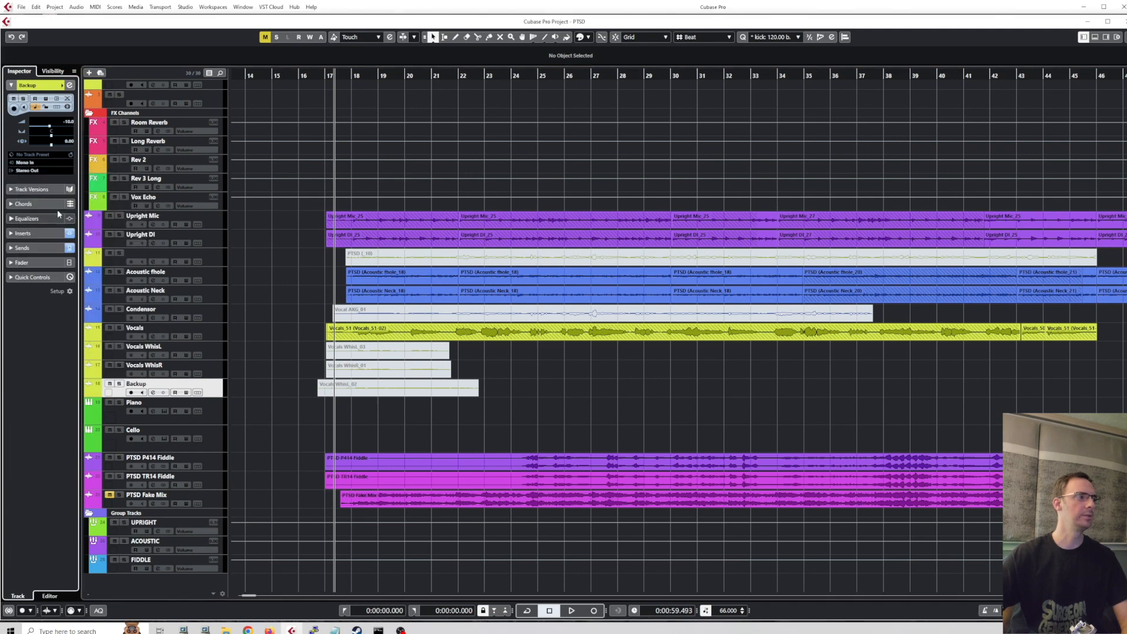
left_click(30, 170)
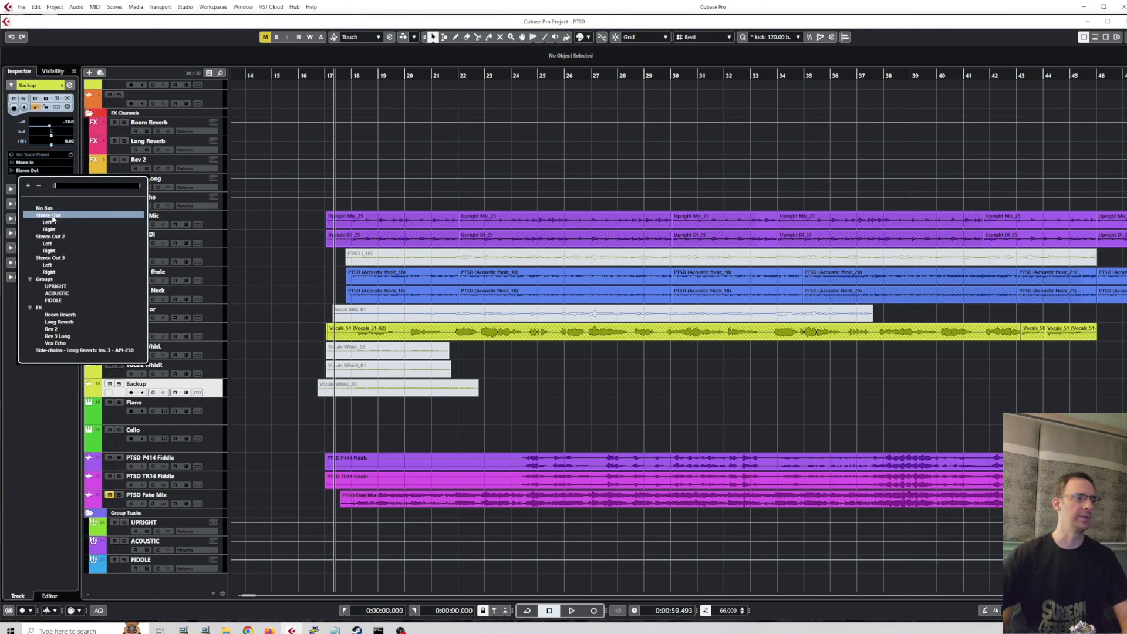
left_click(235, 291)
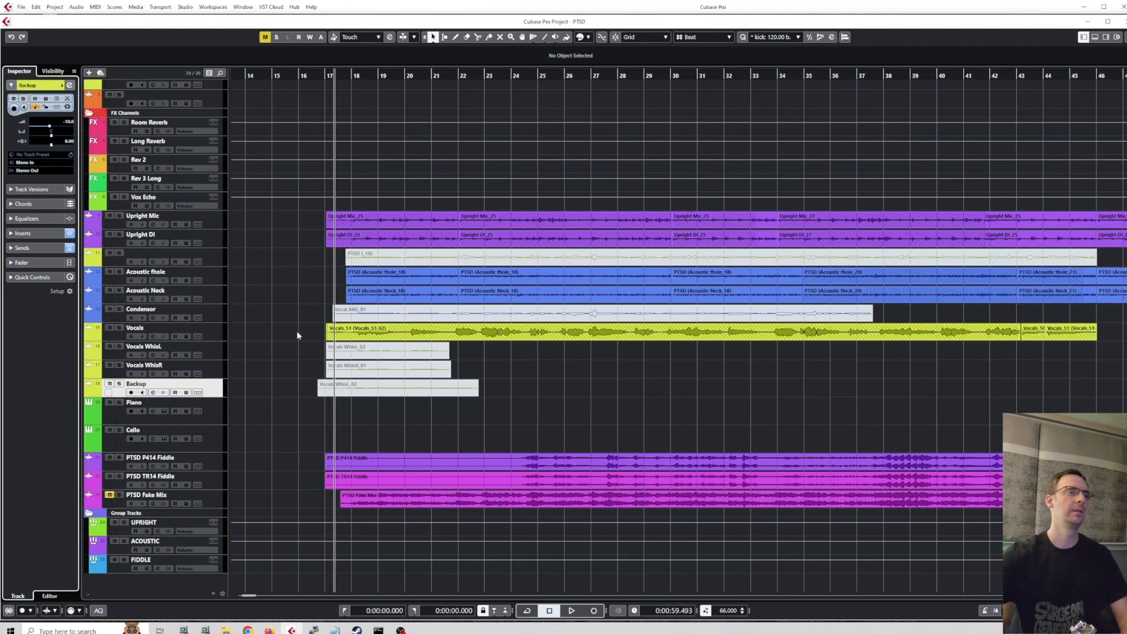
Play a short passage of the project from the cursor, stop it, and view more of the arrangement.
key("space")
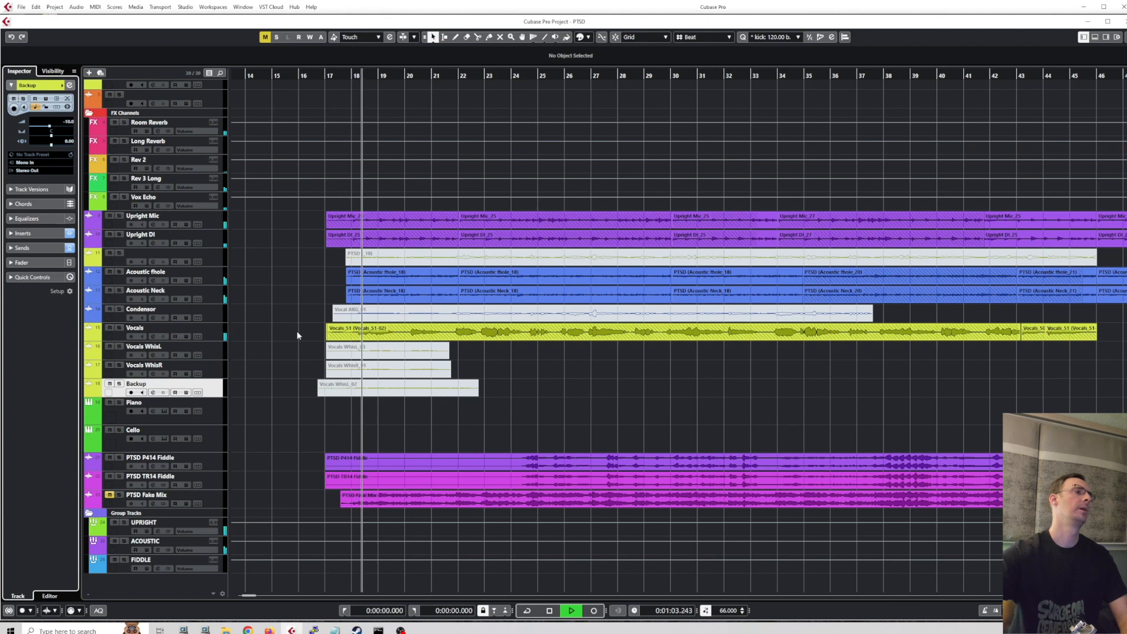
key("space")
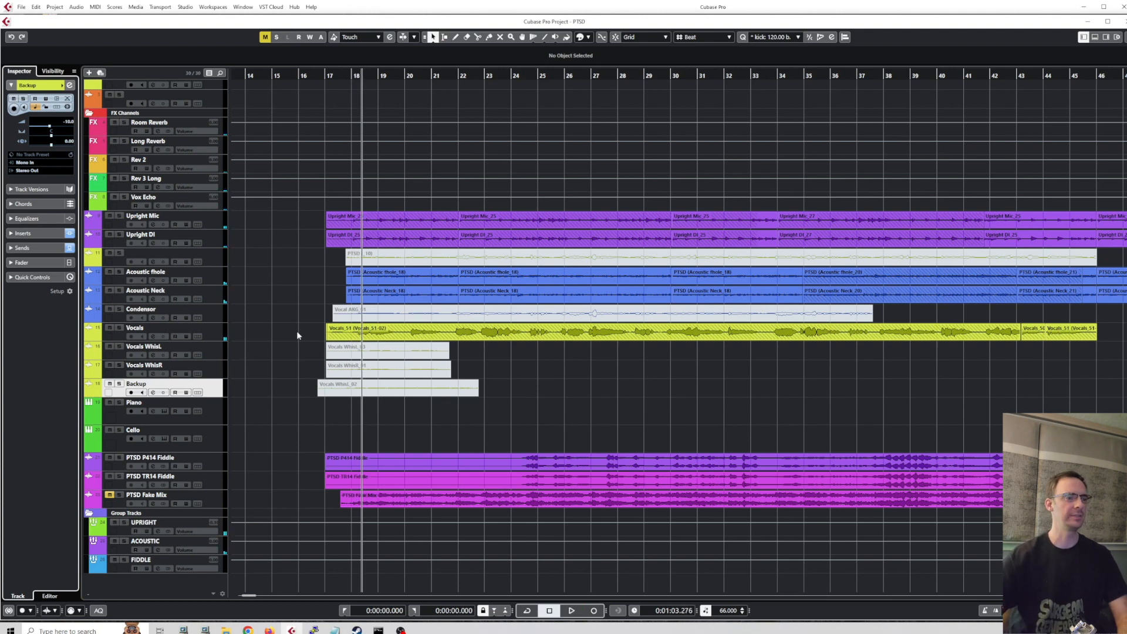
scroll(721, 431, "down", 6)
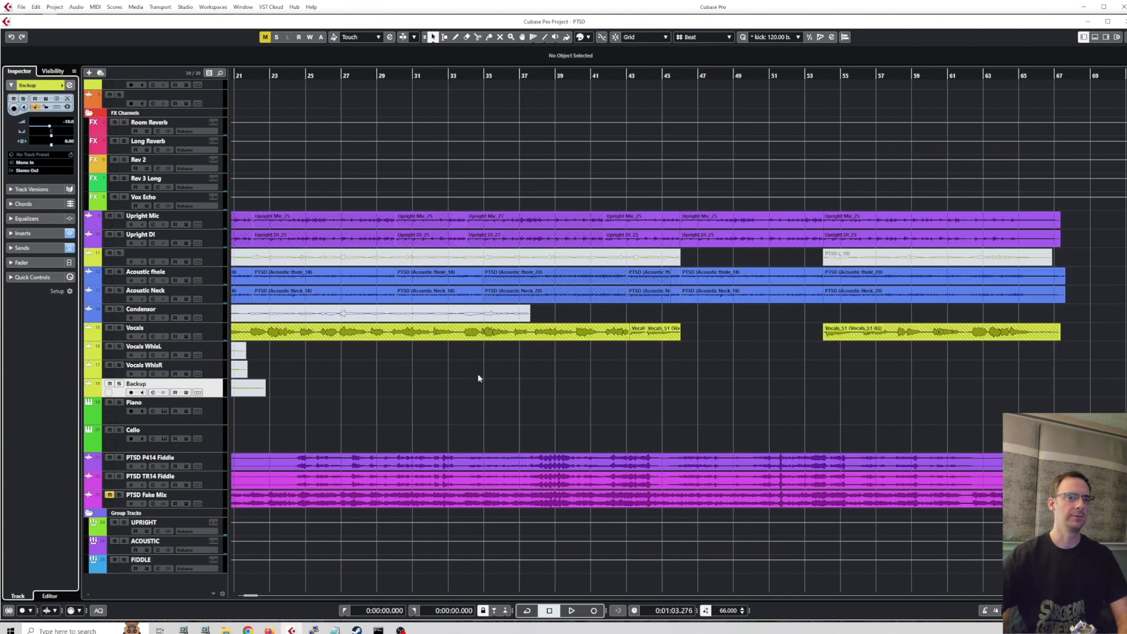
scroll(576, 375, "left", 1)
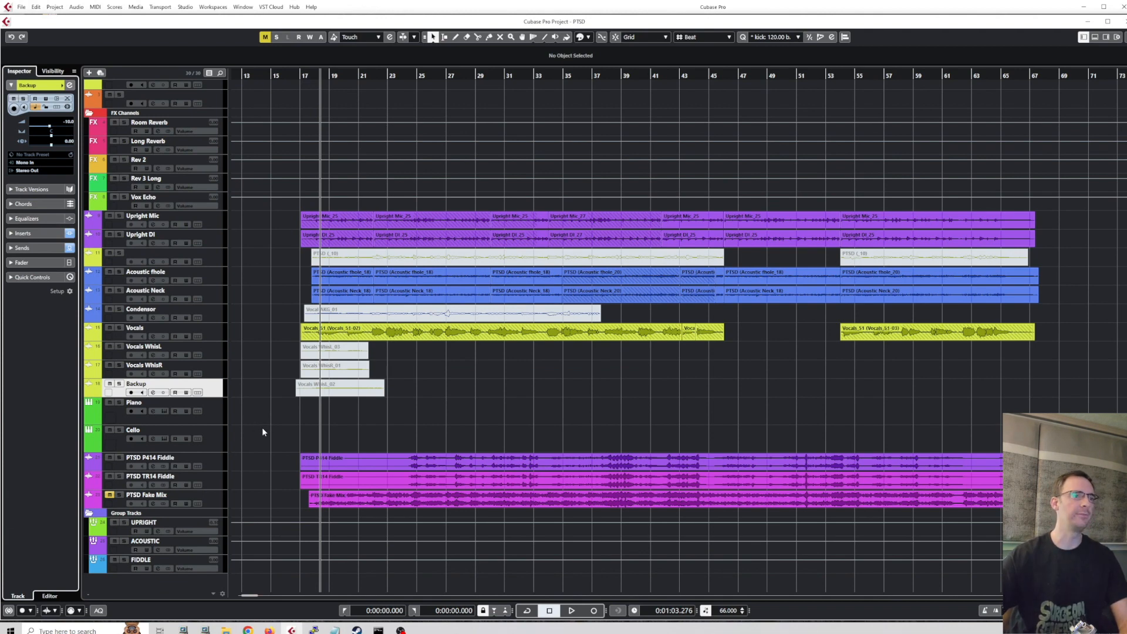
Reopen Audio Connections to look through the Control Room, External FX, output and input pages, and close it.
key("F4")
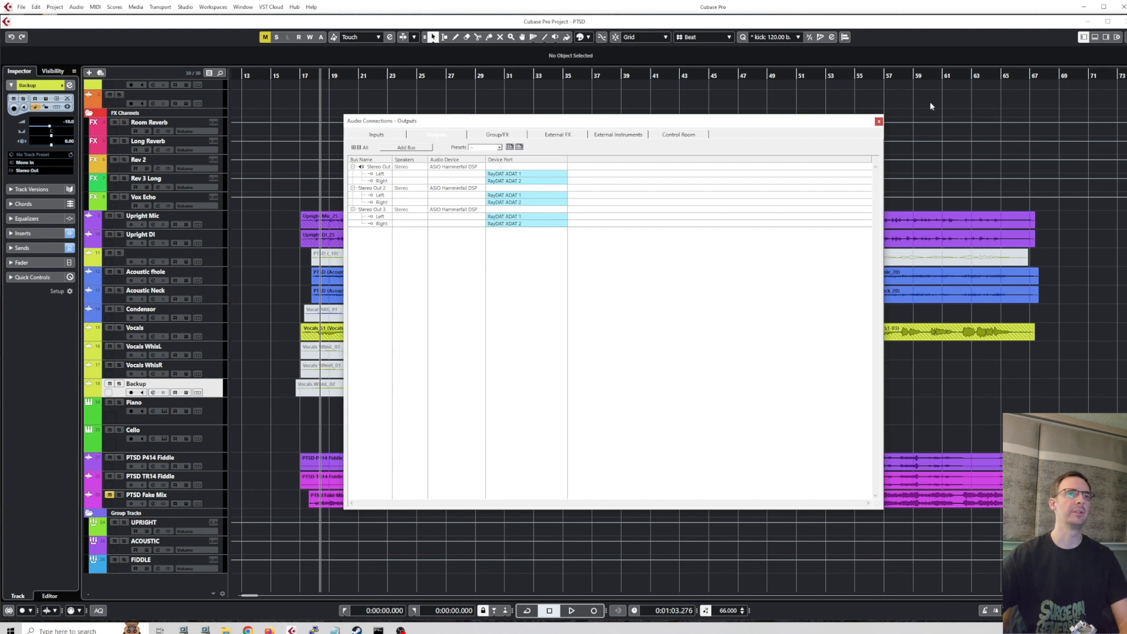
left_click(657, 138)
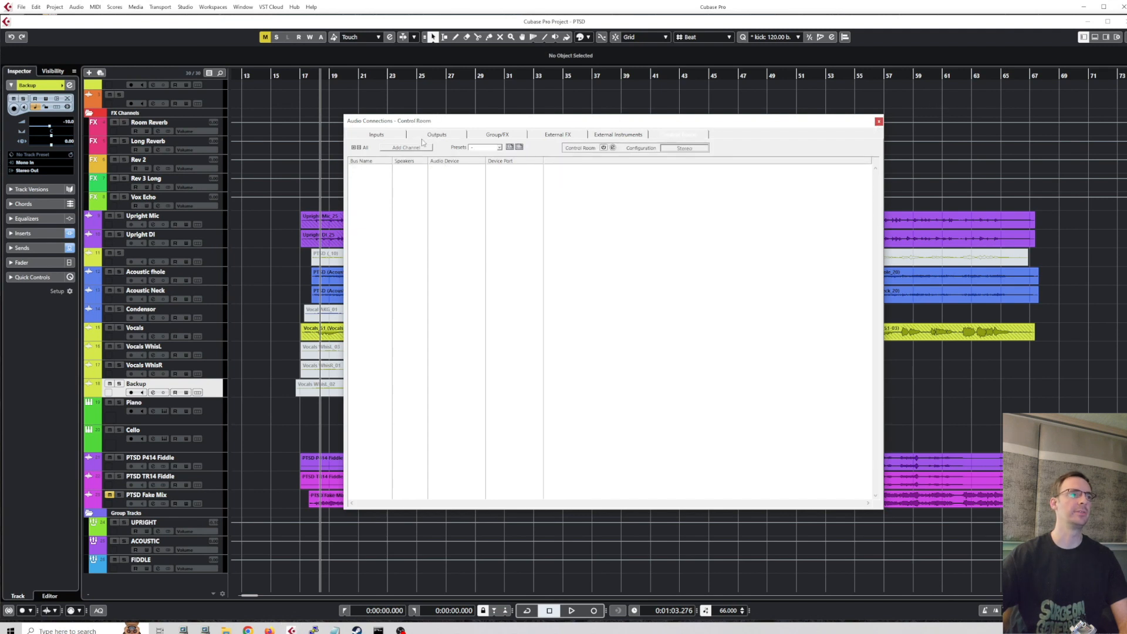
left_click(545, 134)
left_click(425, 133)
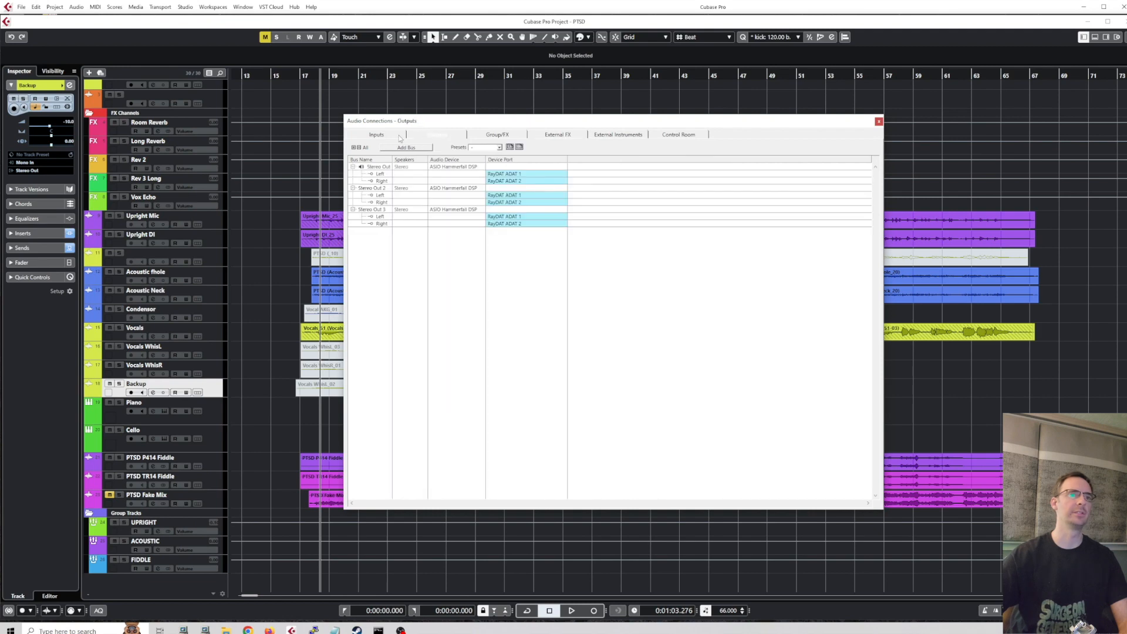
left_click(398, 135)
left_click(879, 121)
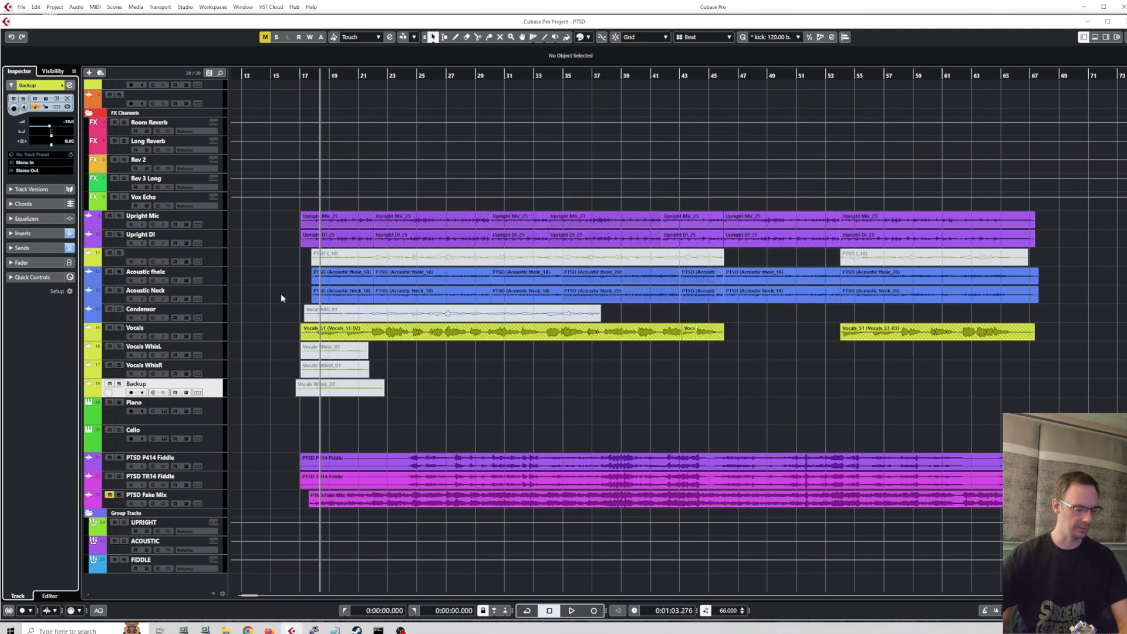
Open the MixConsole, move it clear of the Inspector, and bring the track channels into view.
key("F3")
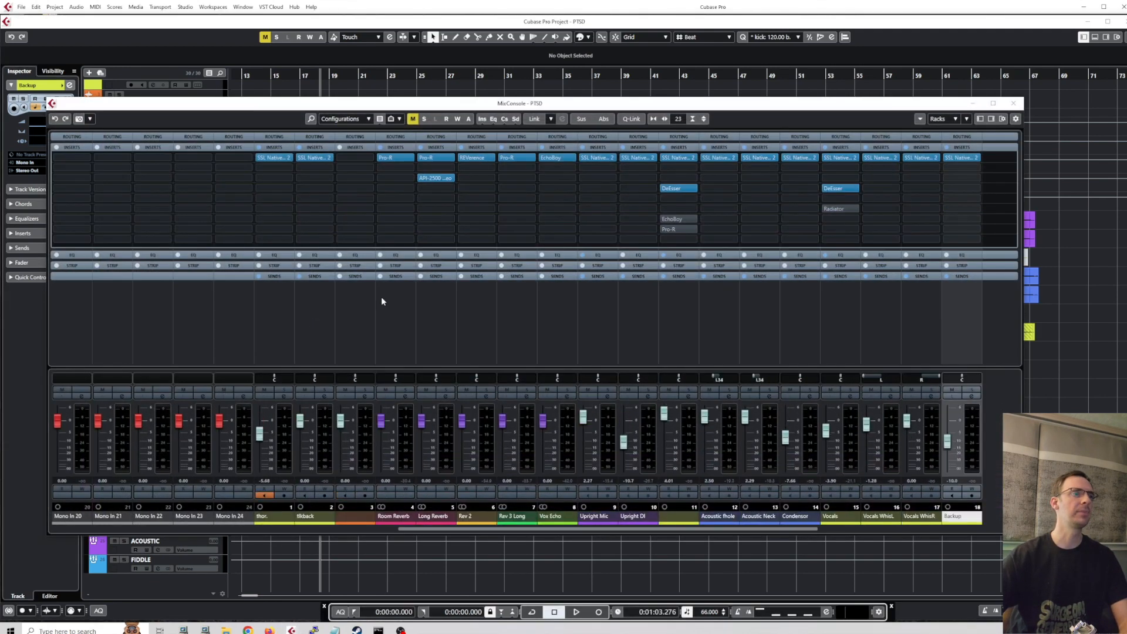
left_click_drag(462, 104, 562, 106)
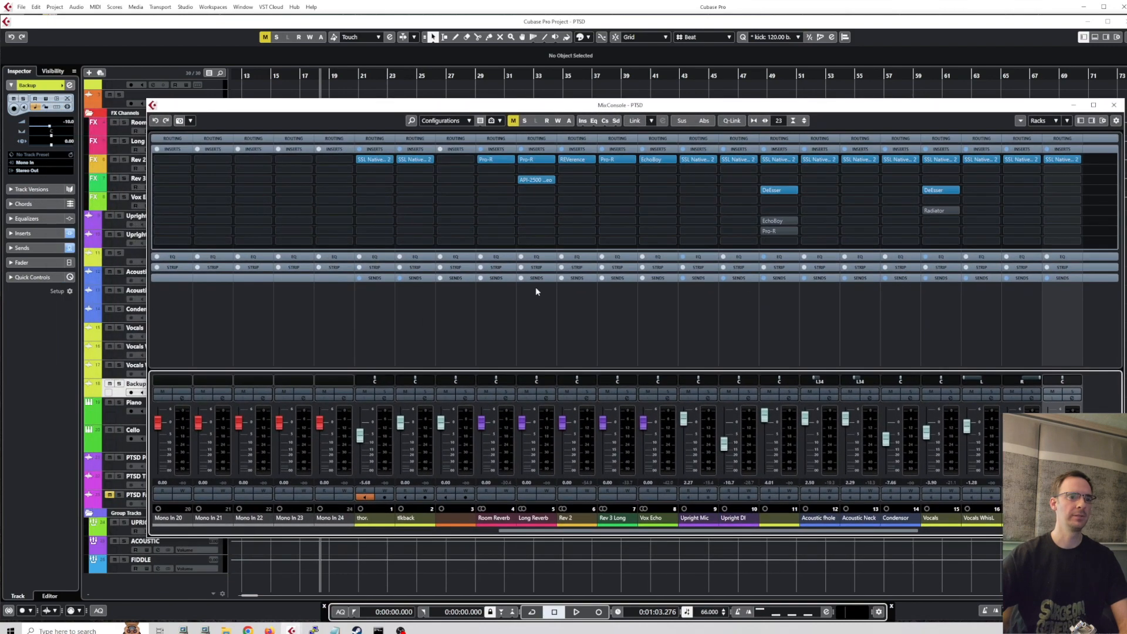
key("F3")
key("F3")
left_click_drag(718, 533, 774, 543)
Collapse the Inserts rack, expand the Routing rack, and check the input buses available for channel 3.
left_click(537, 149)
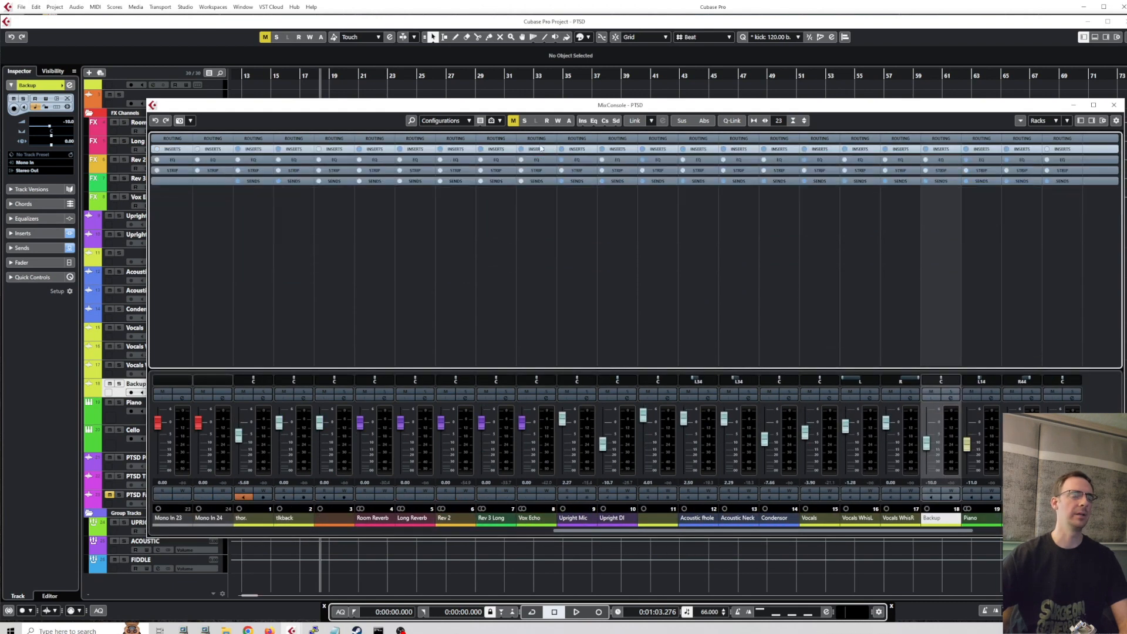
left_click(537, 140)
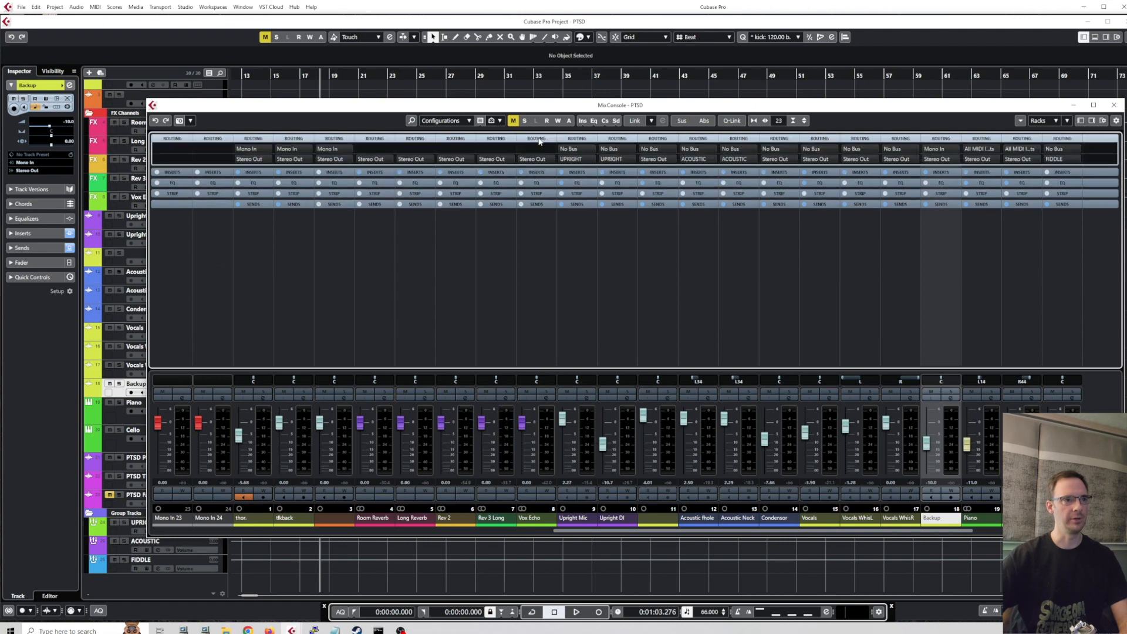
left_click(334, 150)
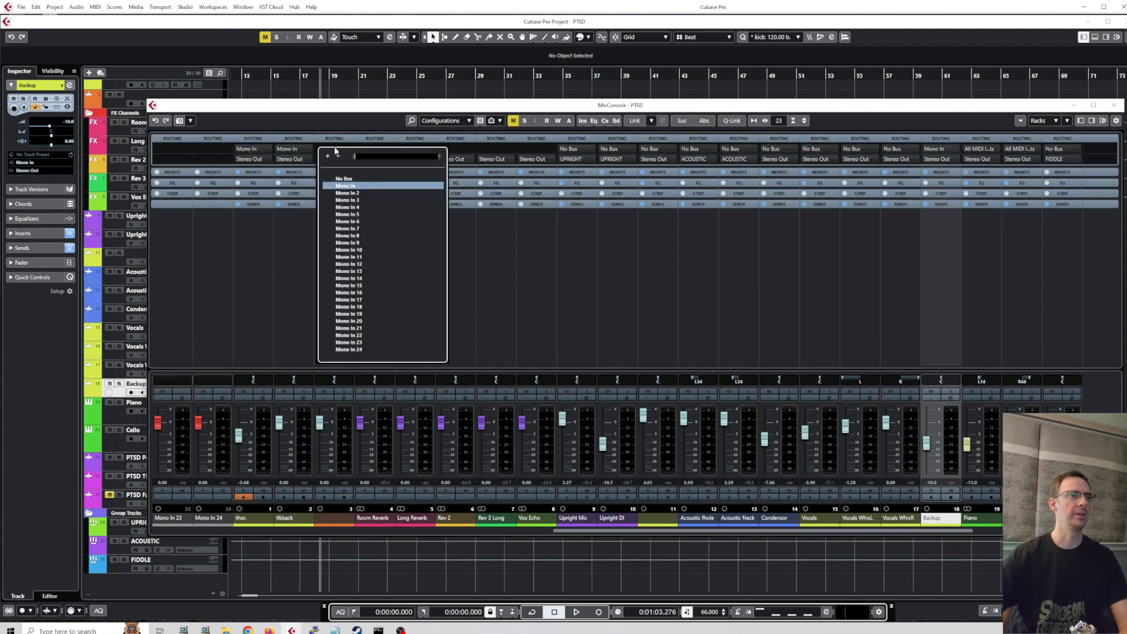
left_click(348, 114)
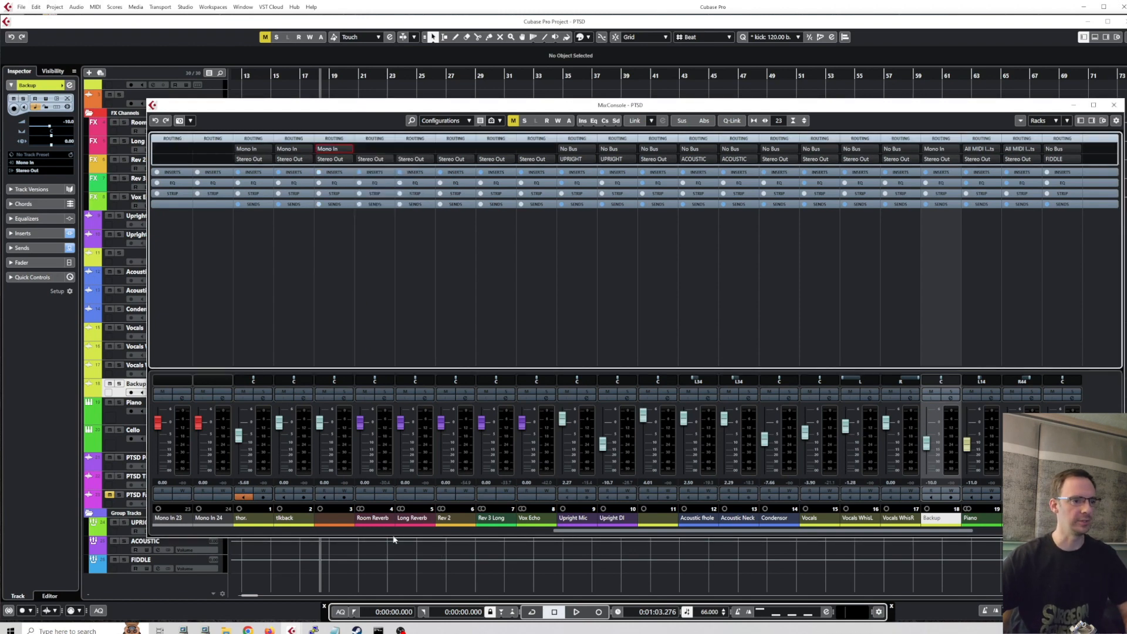
Select the Acoustic fhole, Acoustic Neck and Condensor channels together and turn on Q-Link.
left_click(698, 519)
left_click(738, 519, "ctrl")
left_click(777, 521, "ctrl")
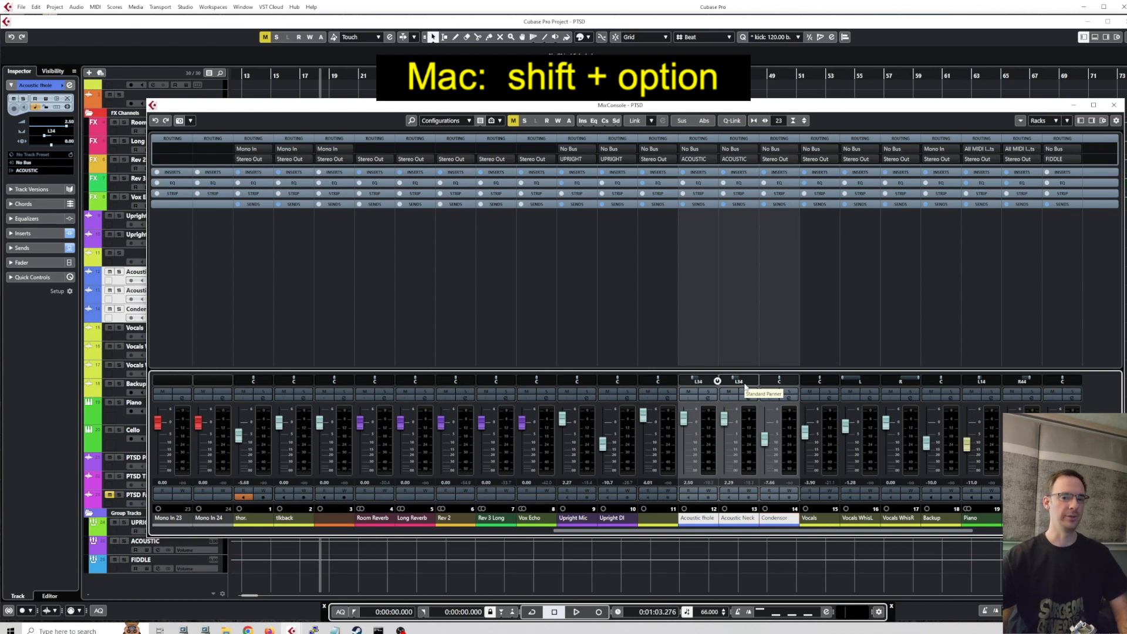
left_click(731, 121)
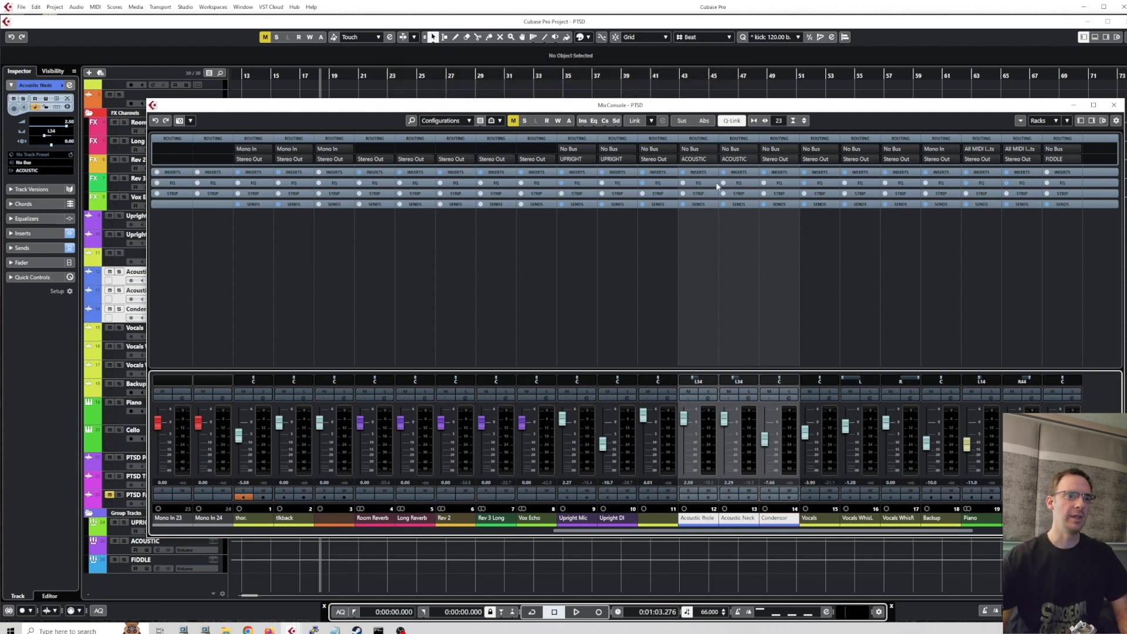
Mute and unmute the three Q-Linked channels together to demonstrate the temporary link.
left_click(689, 391)
left_click(729, 392)
left_click(768, 392)
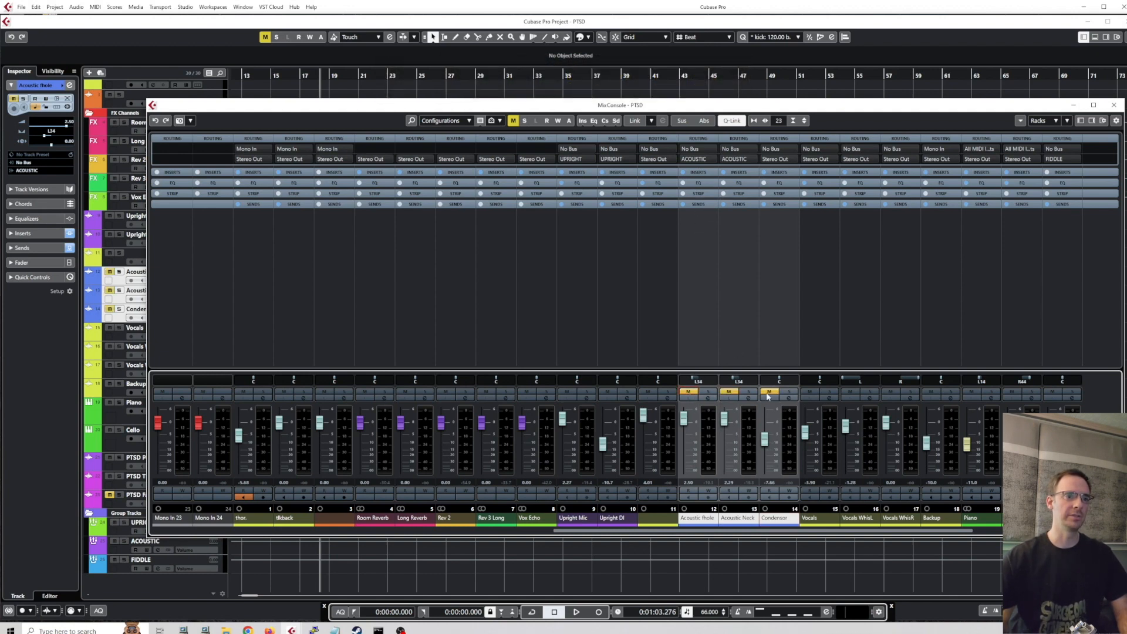
left_click(688, 392)
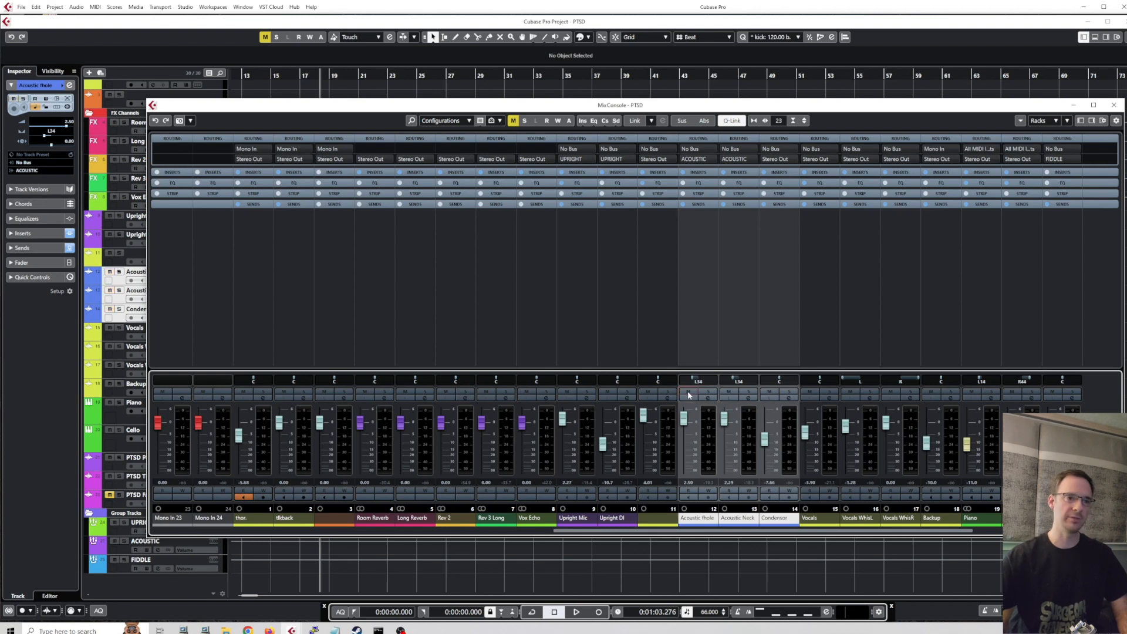
left_click(688, 391)
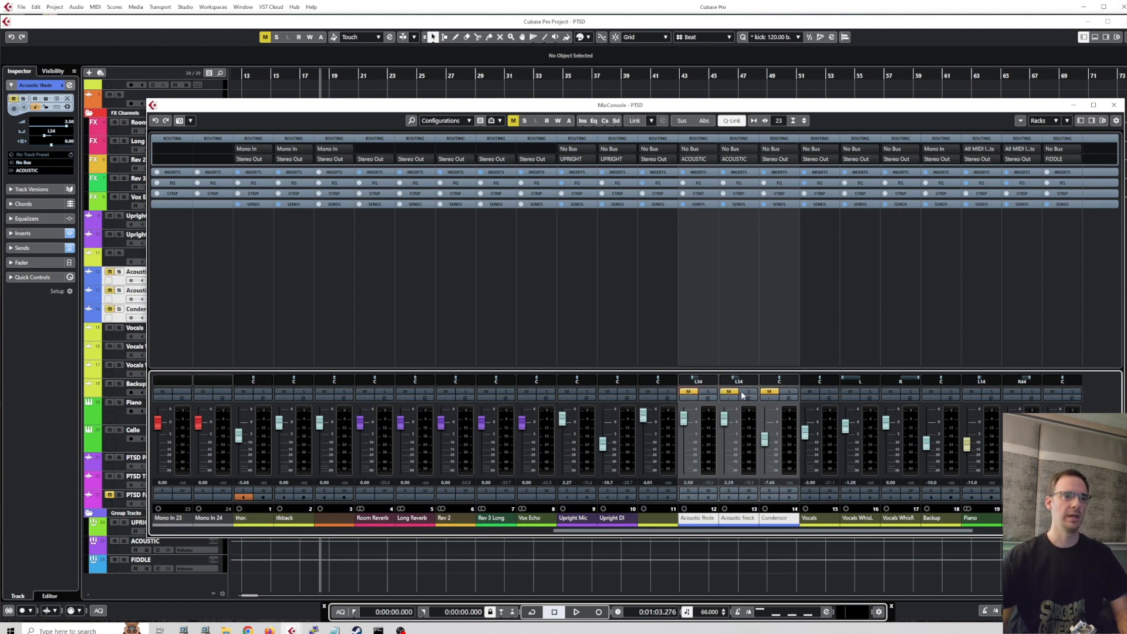
left_click(687, 392)
Lower the faders of the three Q-Linked channels slightly by moving the Acoustic fhole fader.
left_click(686, 416)
left_click_drag(686, 417, 686, 421)
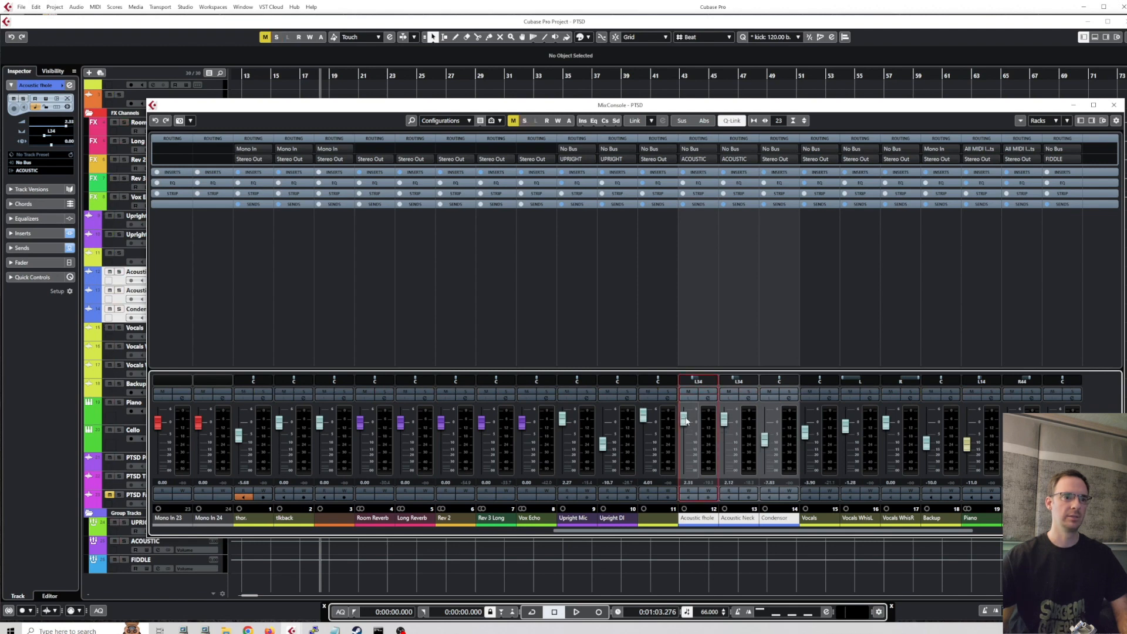
Add a Vox Echo send to the three linked channels and deactivate it, closing the MixConsole.
key("alt+shift")
left_click(700, 205)
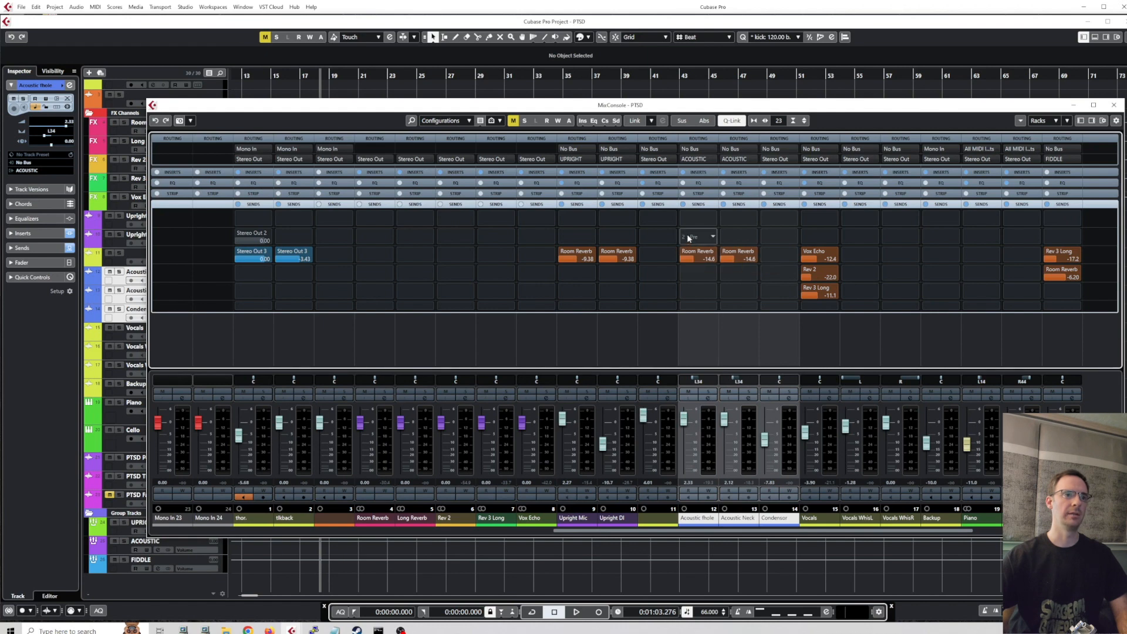
left_click(695, 237)
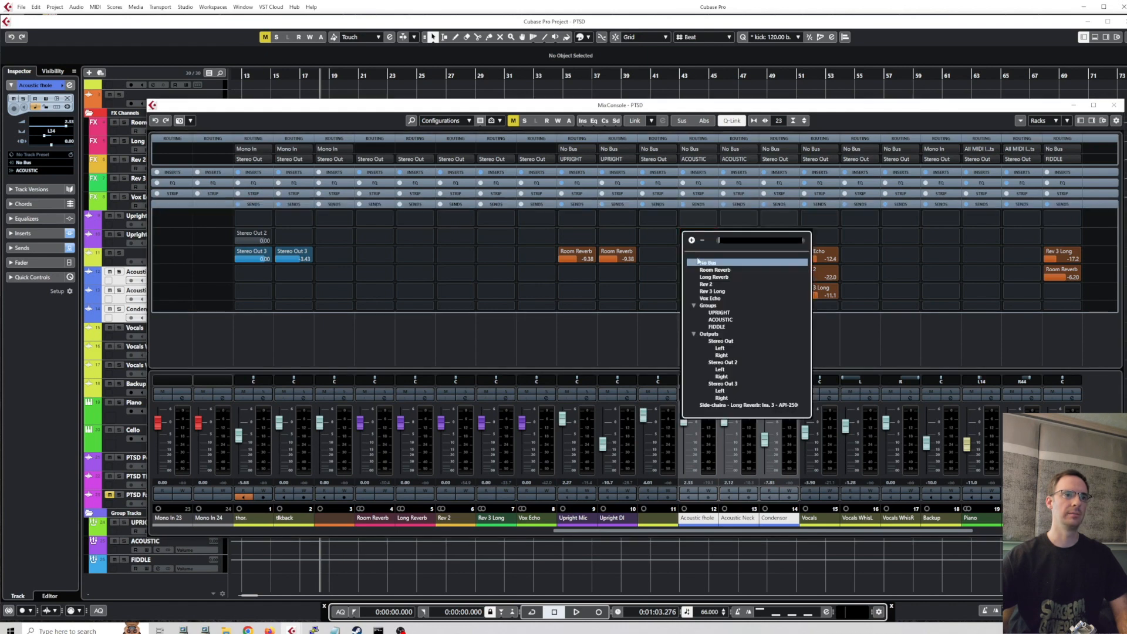
left_click(710, 299)
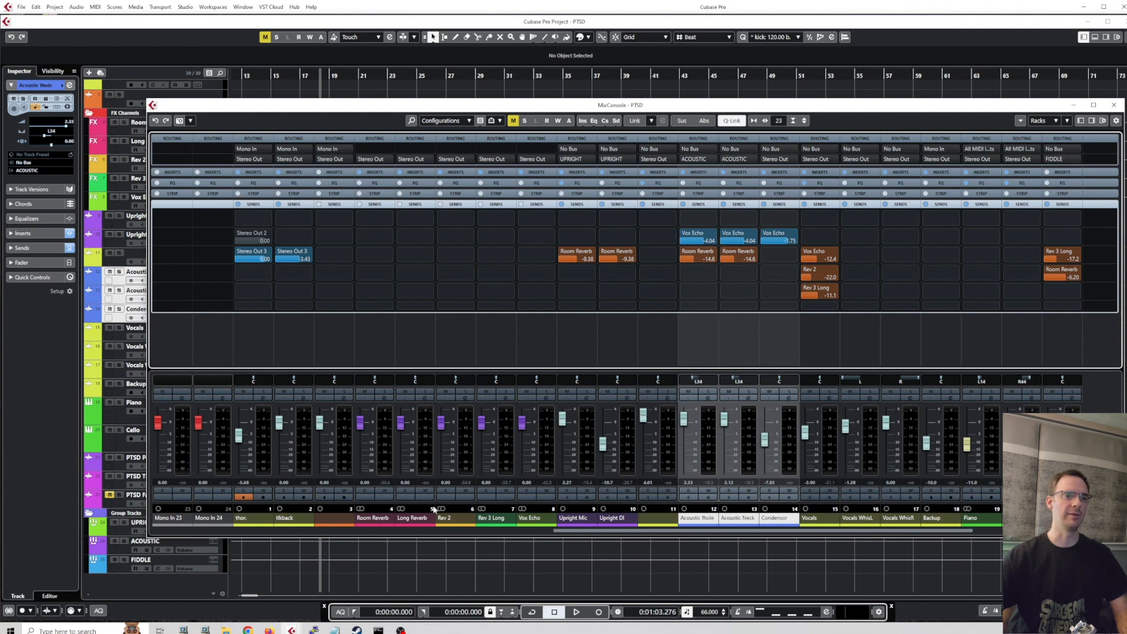
left_click(683, 233, "alt+shift")
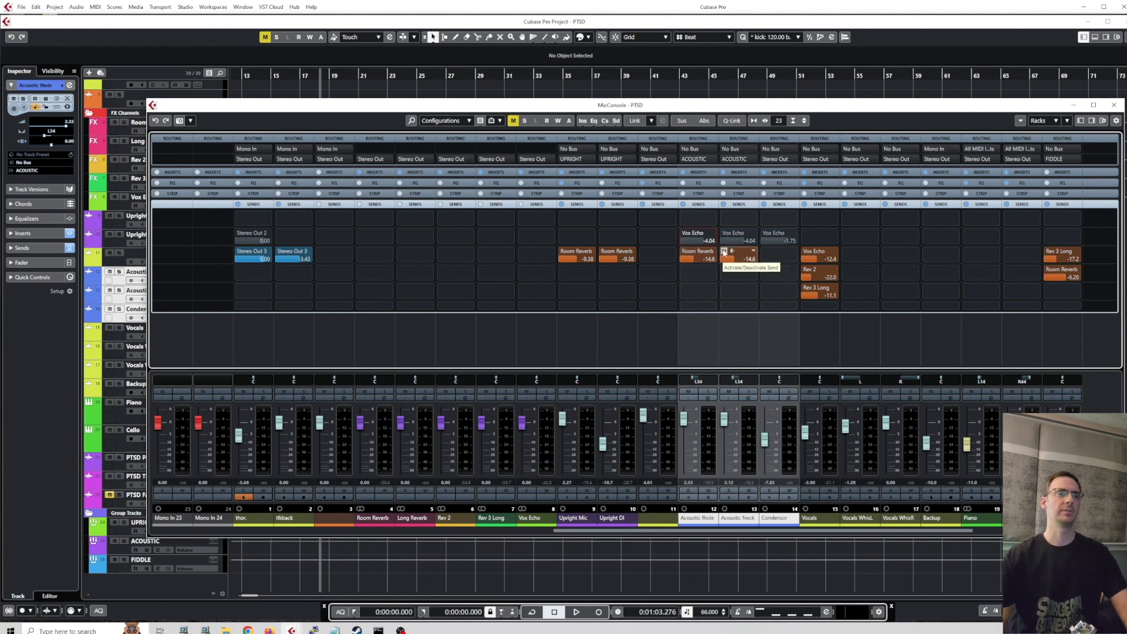
left_click(1114, 105)
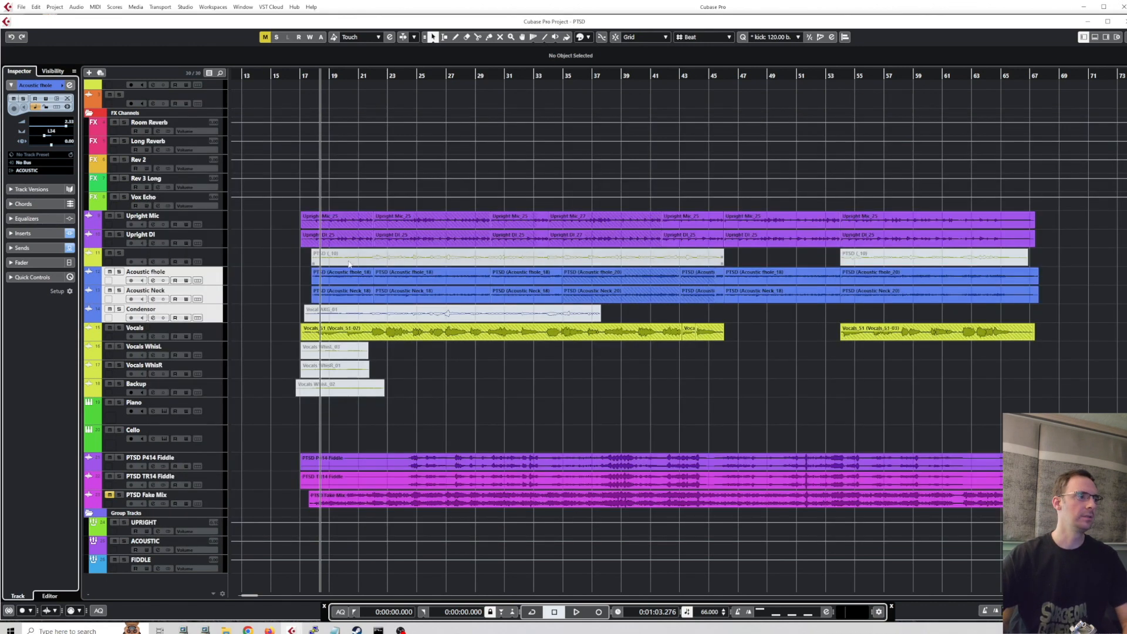
Select the Acoustic fhole track and switch its solo on and off again.
left_click(220, 278)
left_click(215, 261, "ctrl")
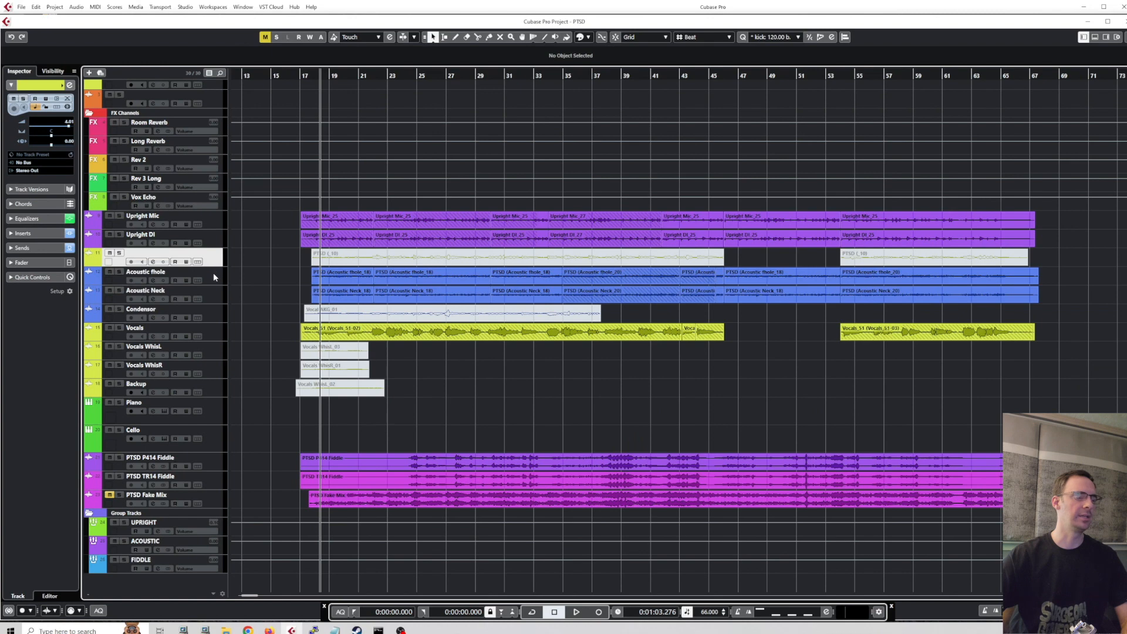
left_click(216, 283, "ctrl")
left_click(215, 279, "ctrl")
left_click(217, 281)
key("s")
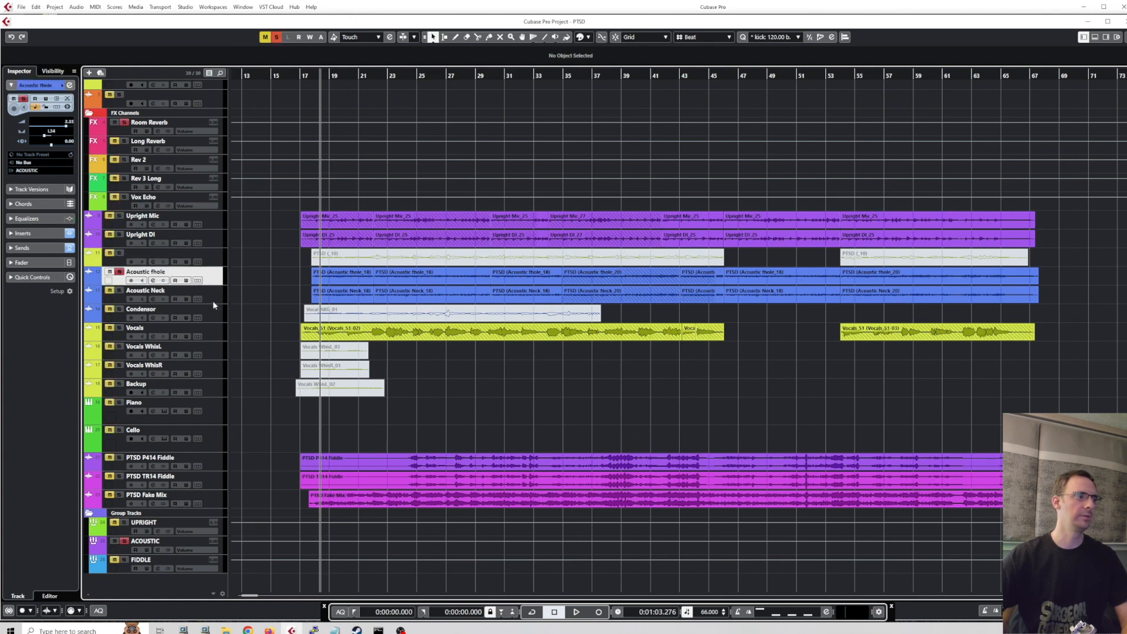
key("s")
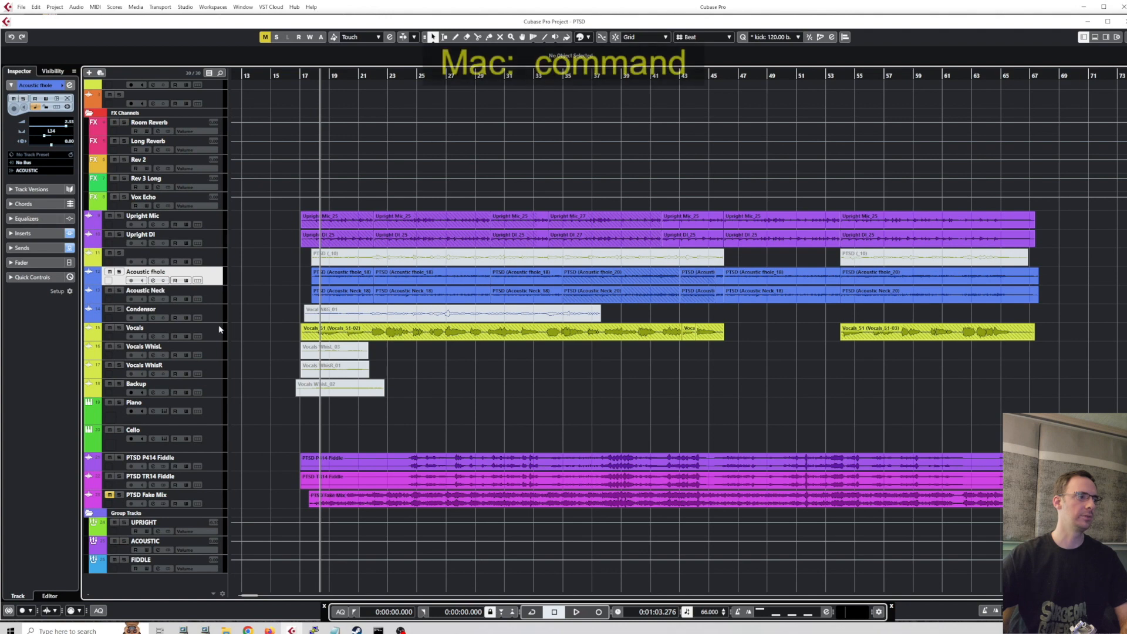
Add the Vocals WhisL and Piano tracks to the Acoustic fhole selection and switch their solo on and off together.
left_click(216, 359, "ctrl")
left_click(217, 422, "ctrl")
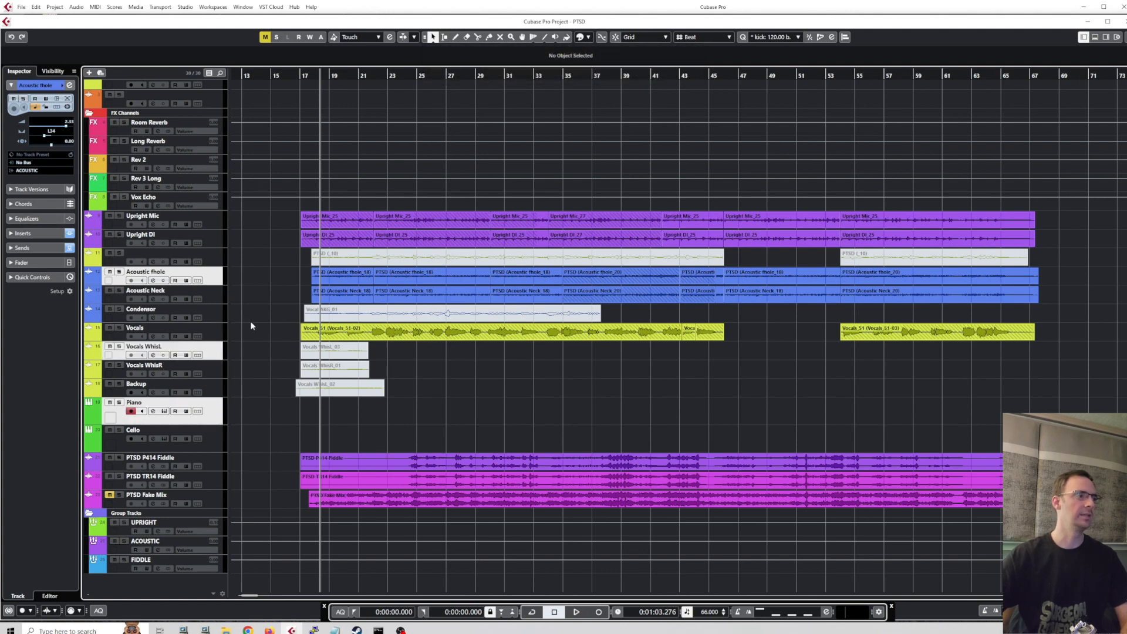
key("s")
key("s")
Select all tracks from Upright DI through Backup and toggle their mute together.
left_click(215, 242)
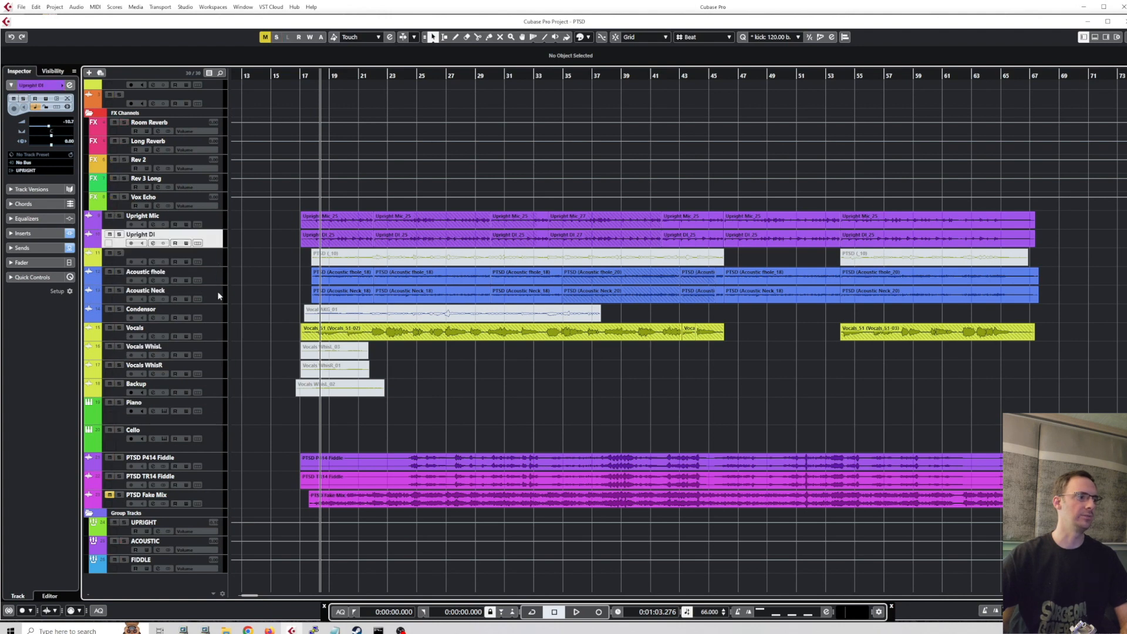
left_click(215, 394, "shift")
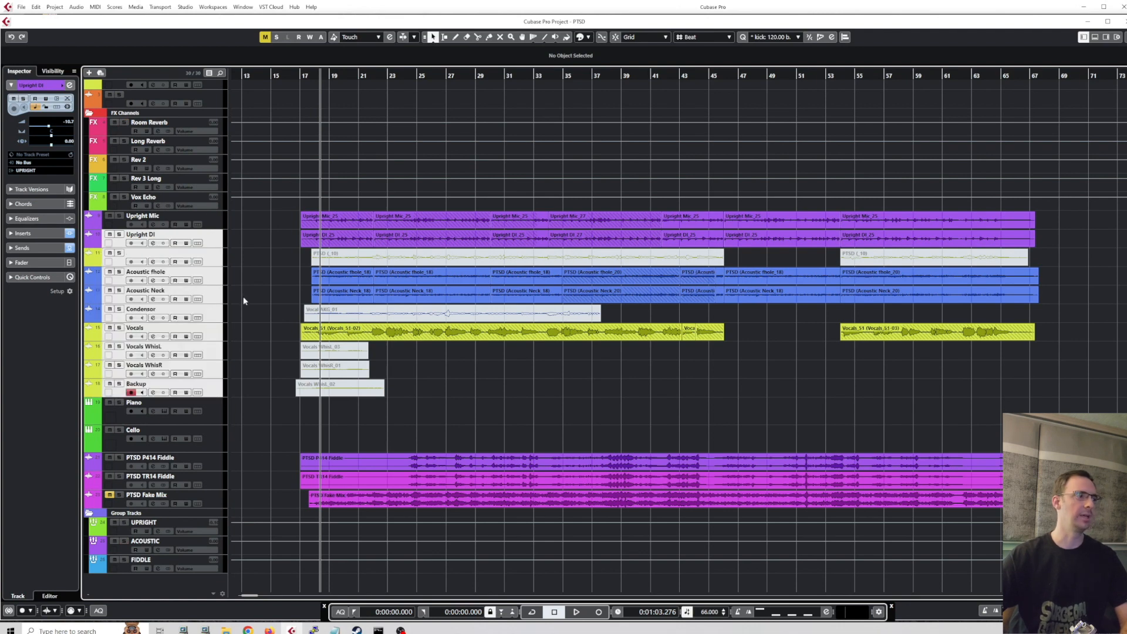
key("m")
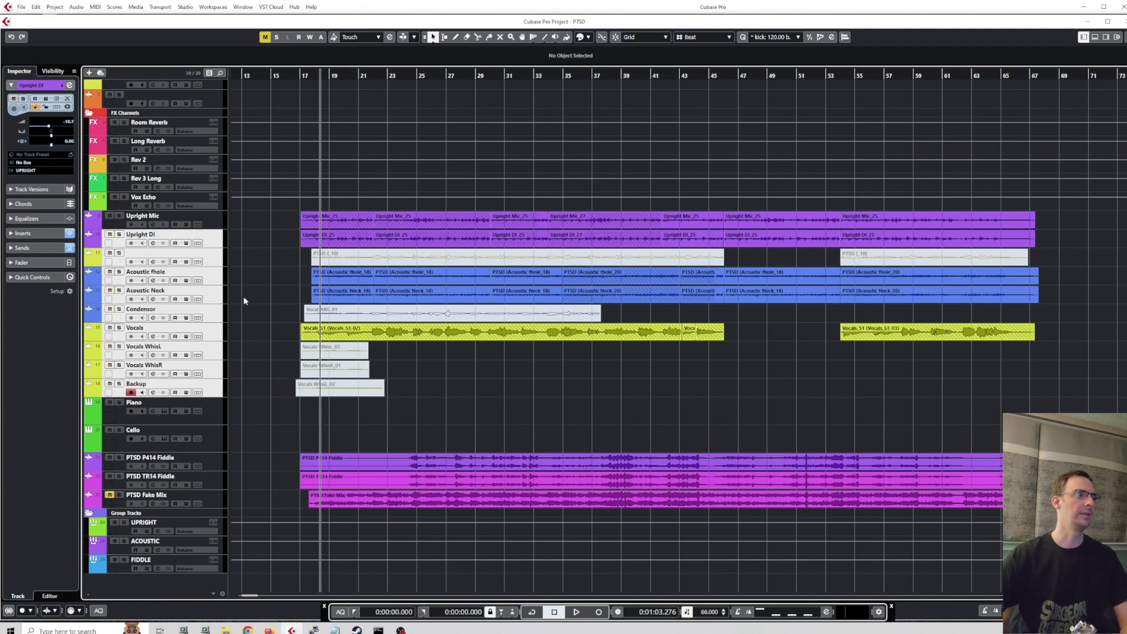
Select only the Upright DI track and review its channel fader and sends in the Inspector, collapsing the sends section again.
left_click(30, 262)
left_click(222, 244)
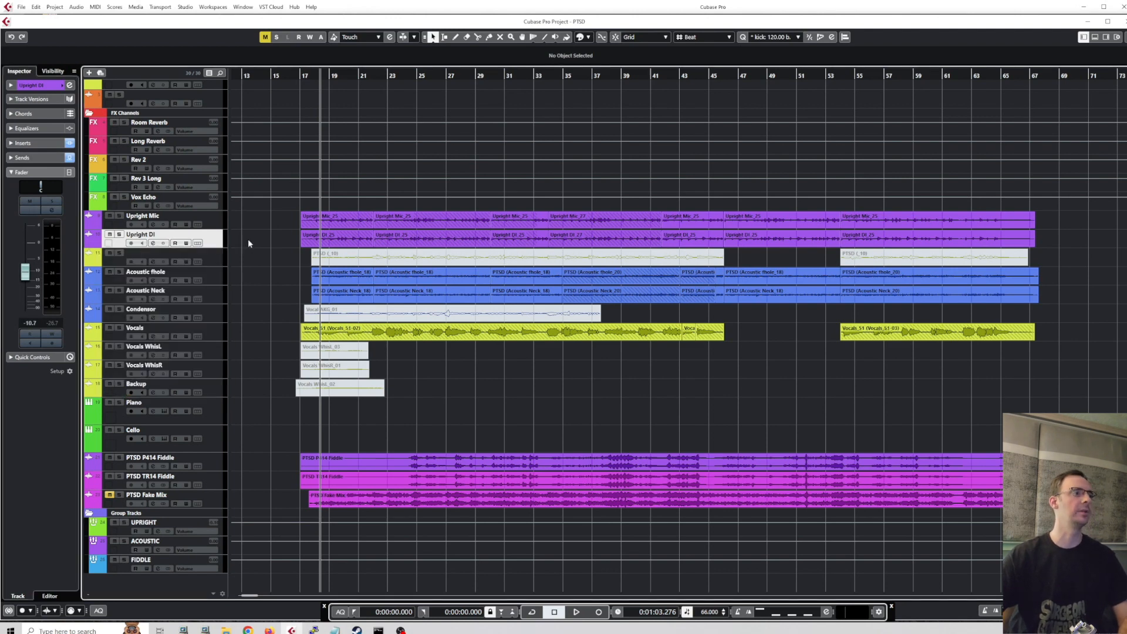
scroll(266, 263, "up", 2)
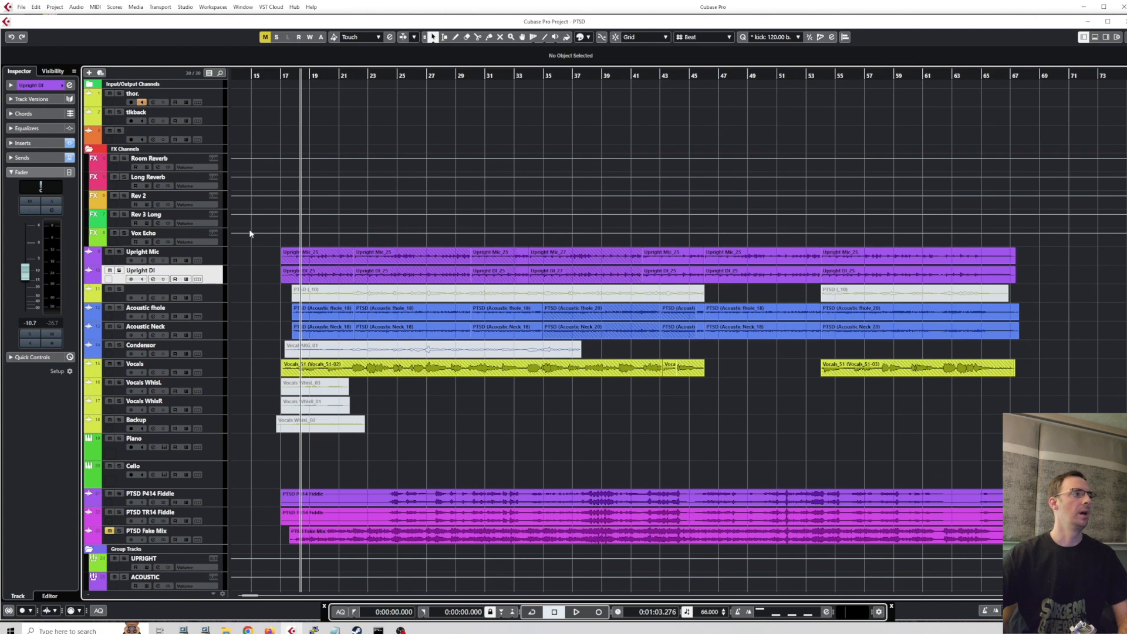
left_click(47, 158)
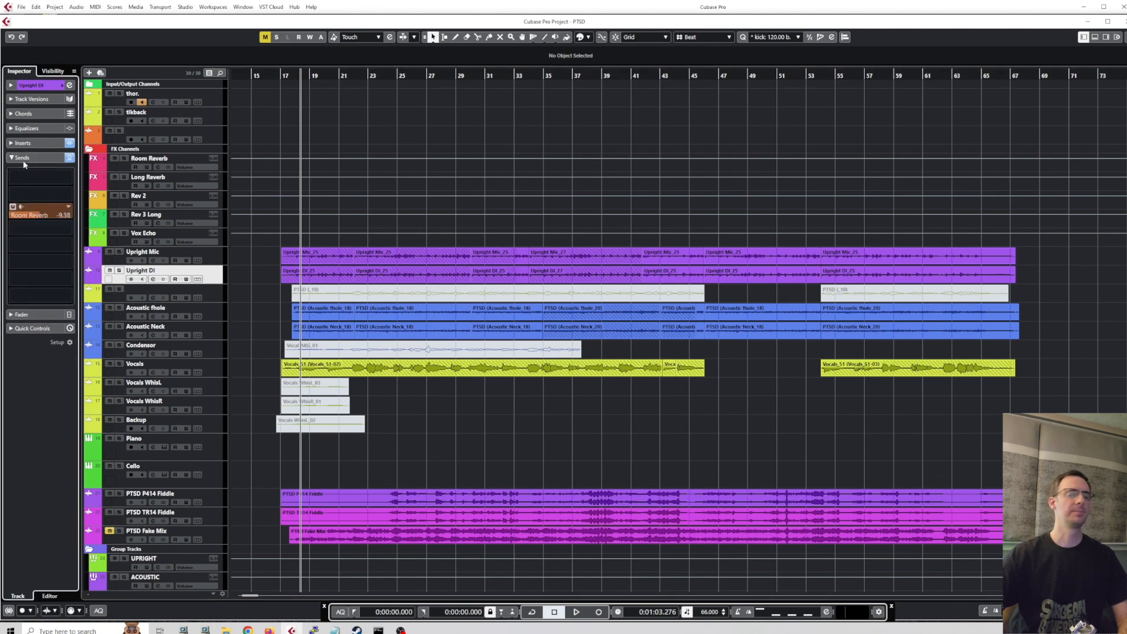
left_click(24, 158)
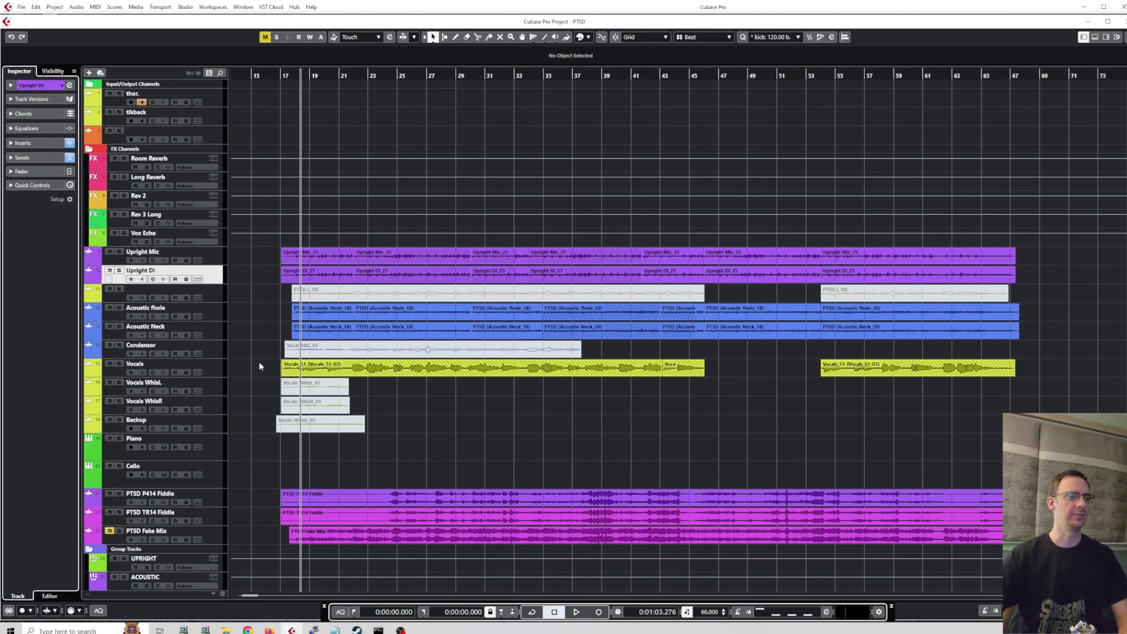
scroll(260, 366, "down", 2)
scroll(260, 365, "left", 2)
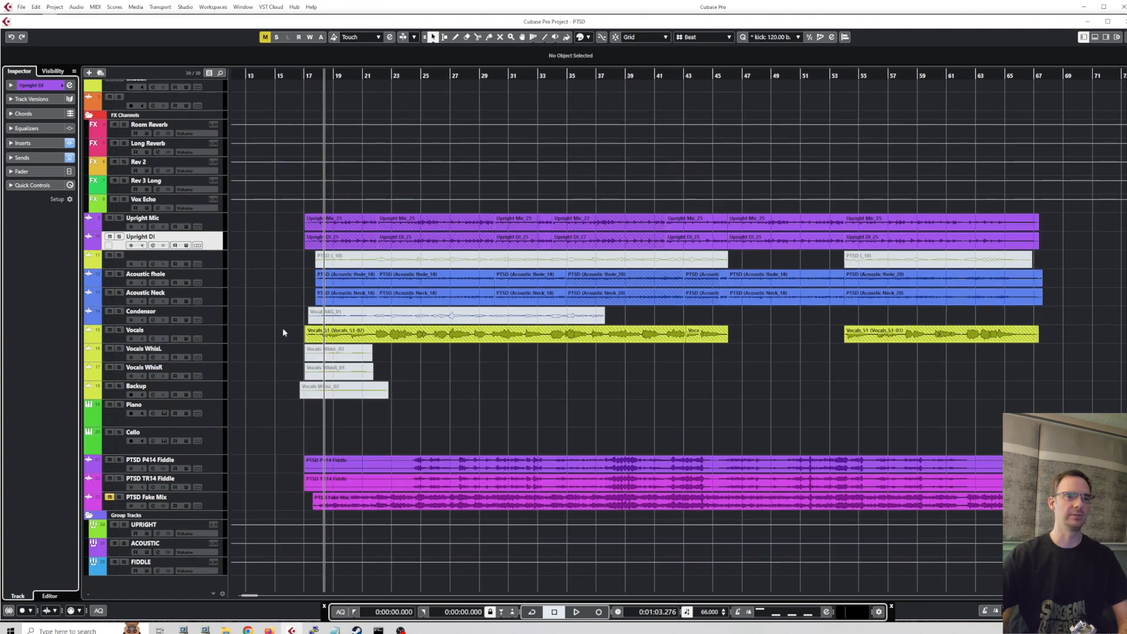
scroll(283, 328, "down", 1)
left_click_drag(283, 327, 288, 329)
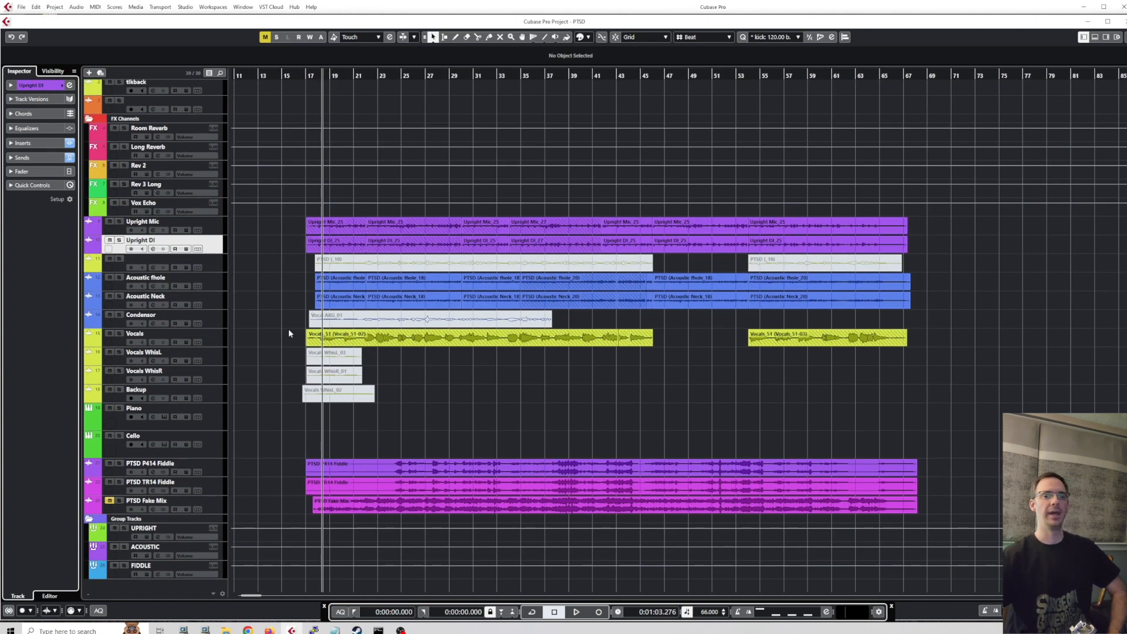